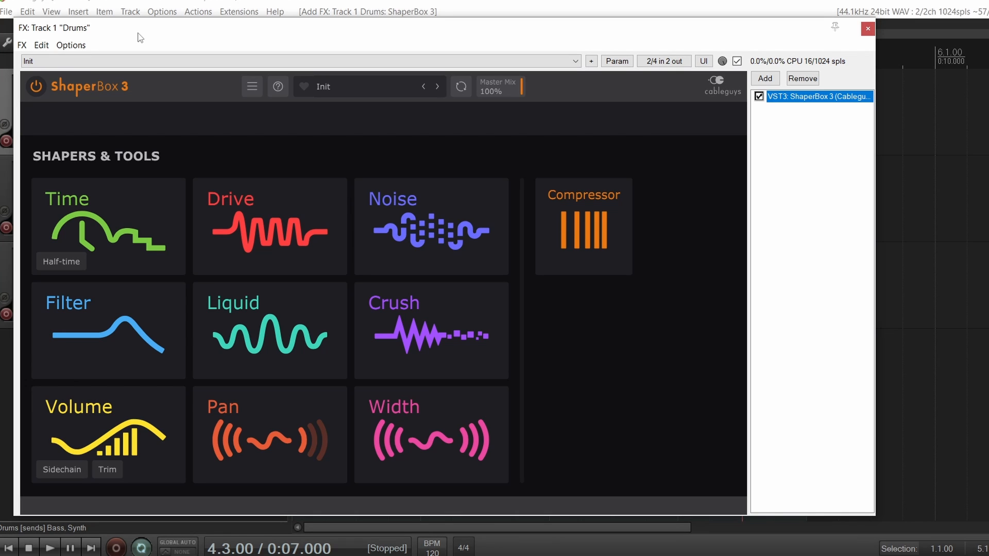
- Add the Compressor in ShaperBox 3 on the Drums track and reposition the plugin window so the track meters show
left_click(627, 256)
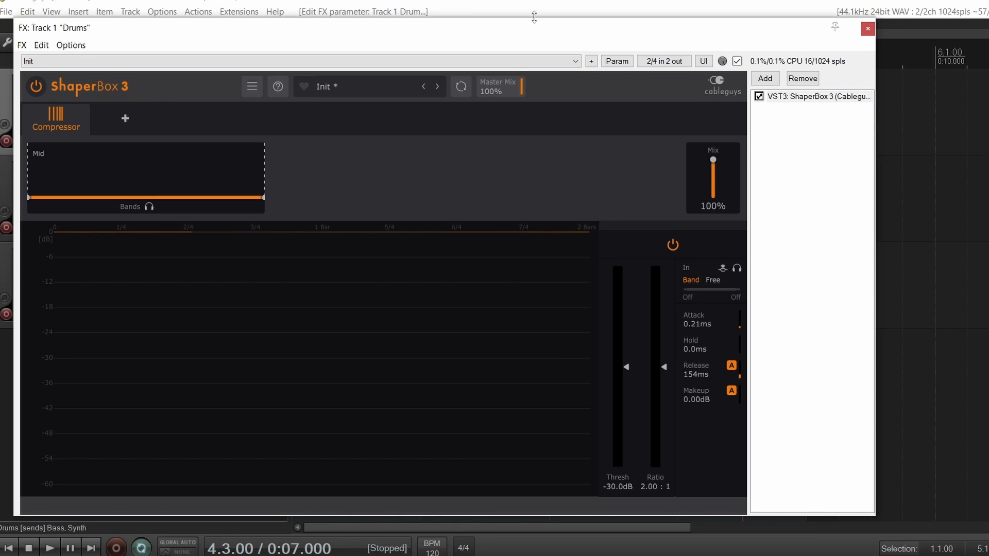
left_click_drag(524, 33, 667, 232)
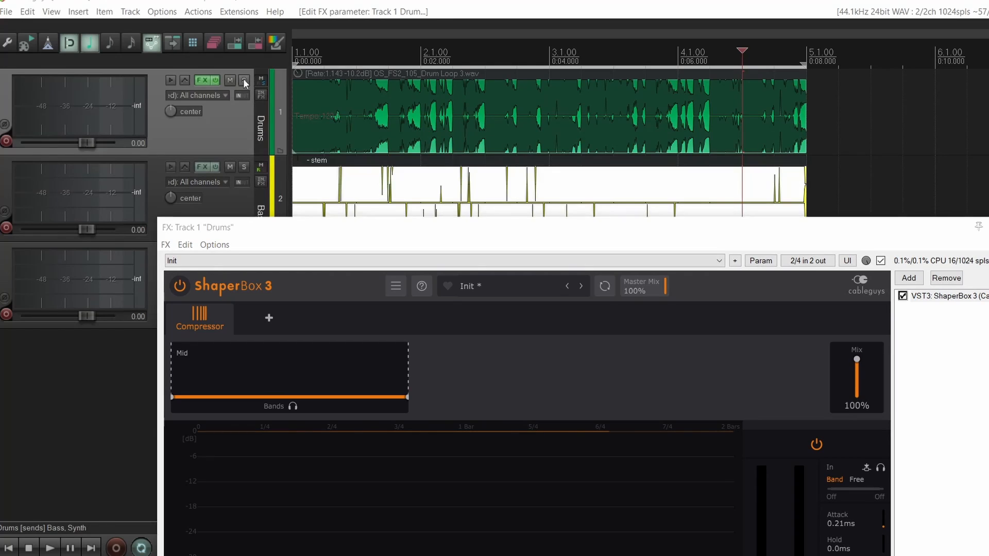
left_click_drag(353, 223, 231, 26)
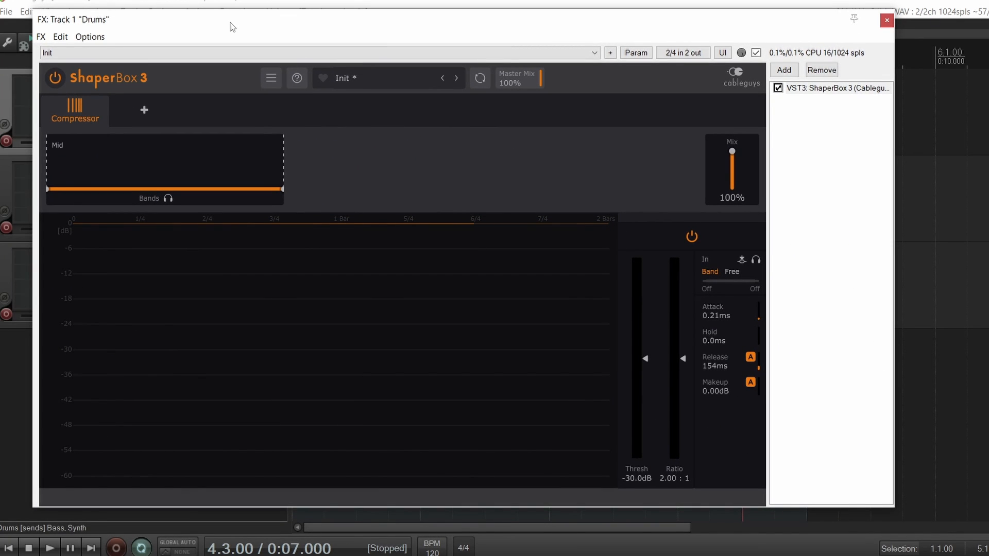
left_click_drag(232, 27, 348, 22)
- Play the drum loop and compare its sound with the compressor bypassed and active
key("space")
left_click(809, 232)
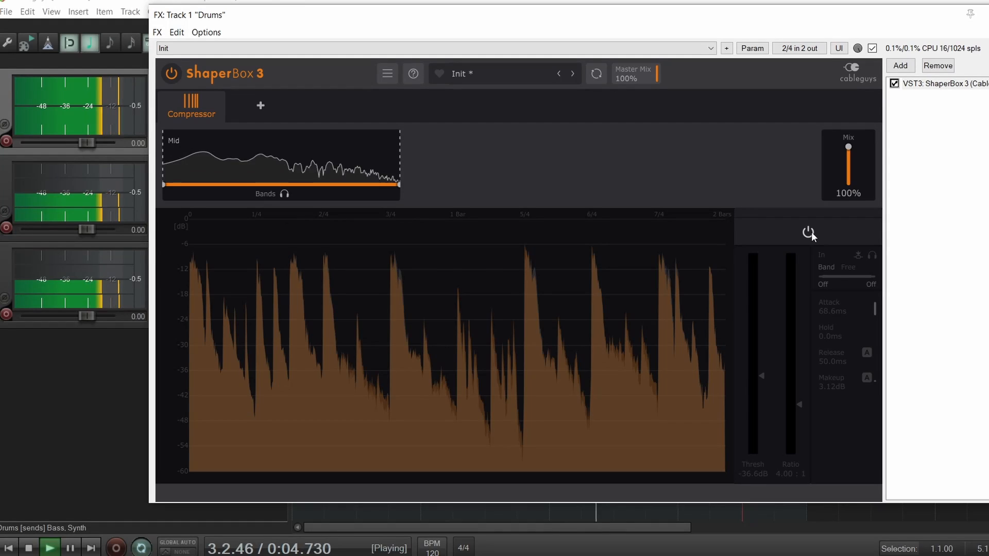
left_click(809, 233)
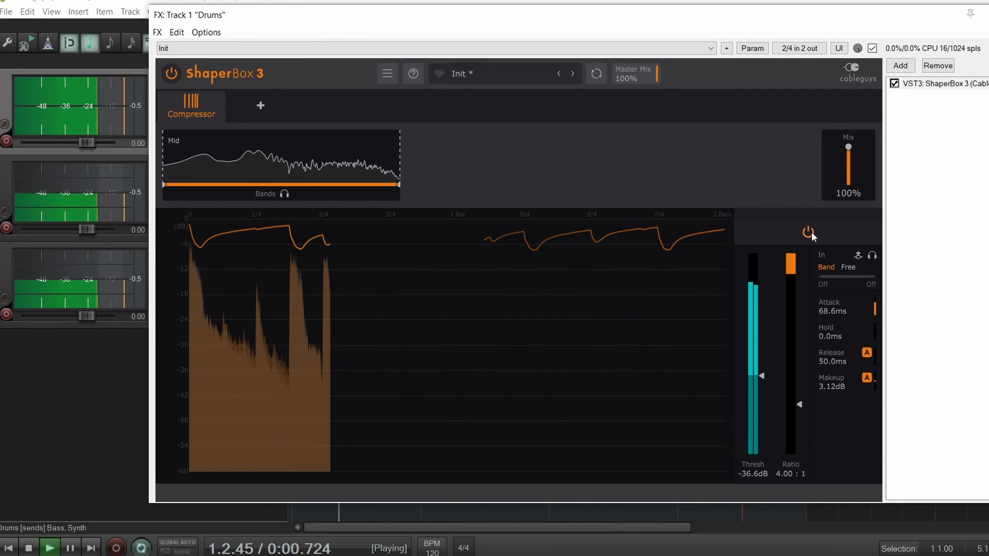
- Set the compressor's attack to 34.2 ms and compare the playing drums with compression bypassed and active
left_click_drag(831, 308, 832, 329)
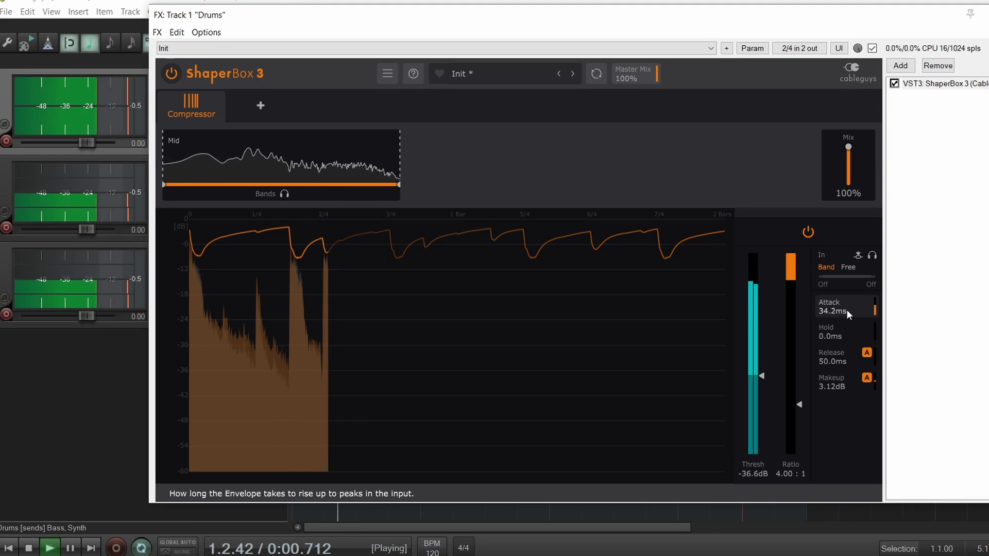
left_click(816, 231)
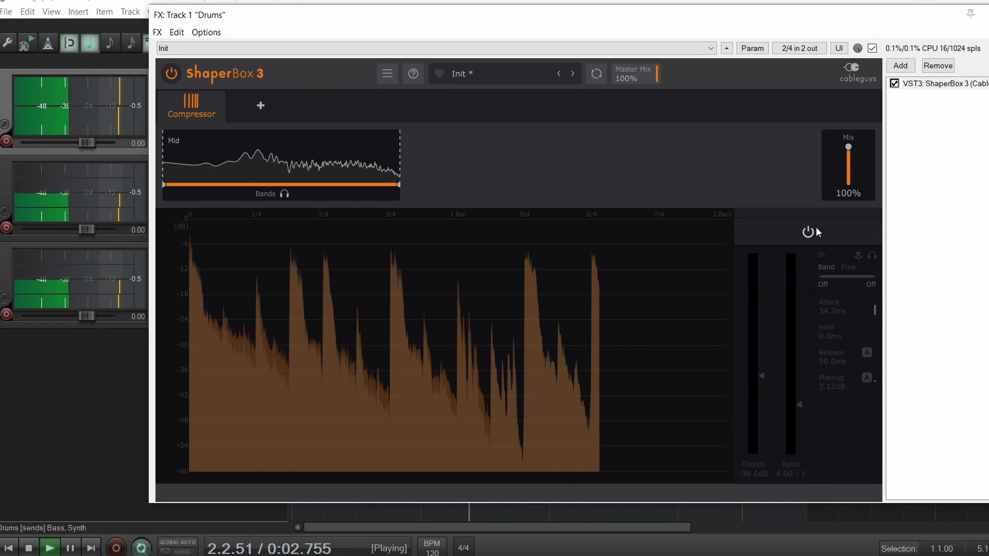
left_click(817, 231)
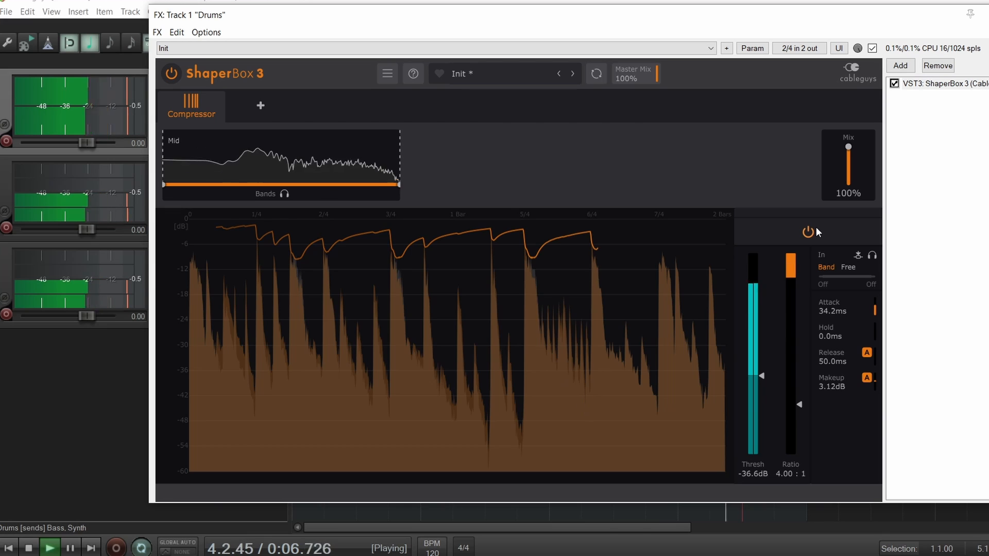
key("space")
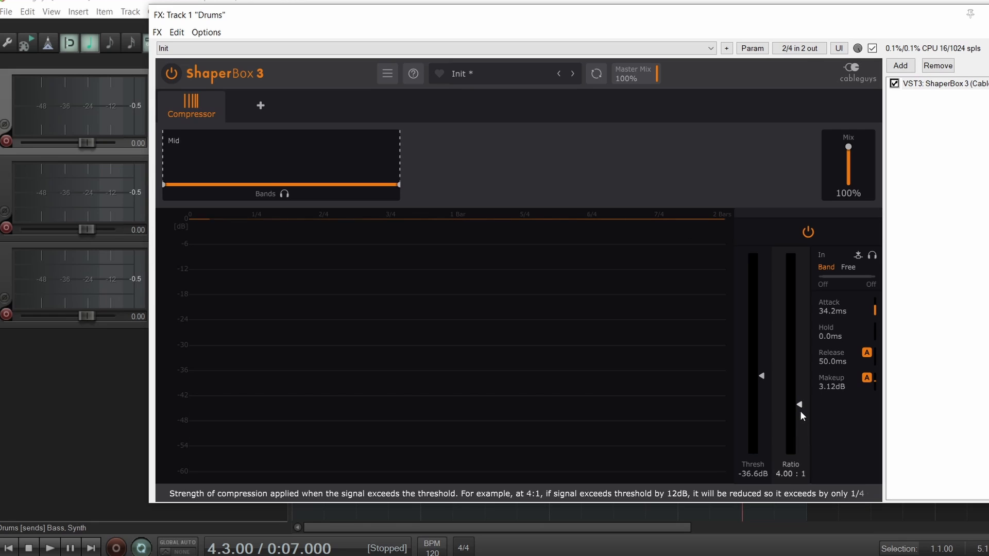
- Set the compression ratio to 100:1 and turn off adaptive release while the drums play
left_click_drag(799, 406, 799, 455)
key("space")
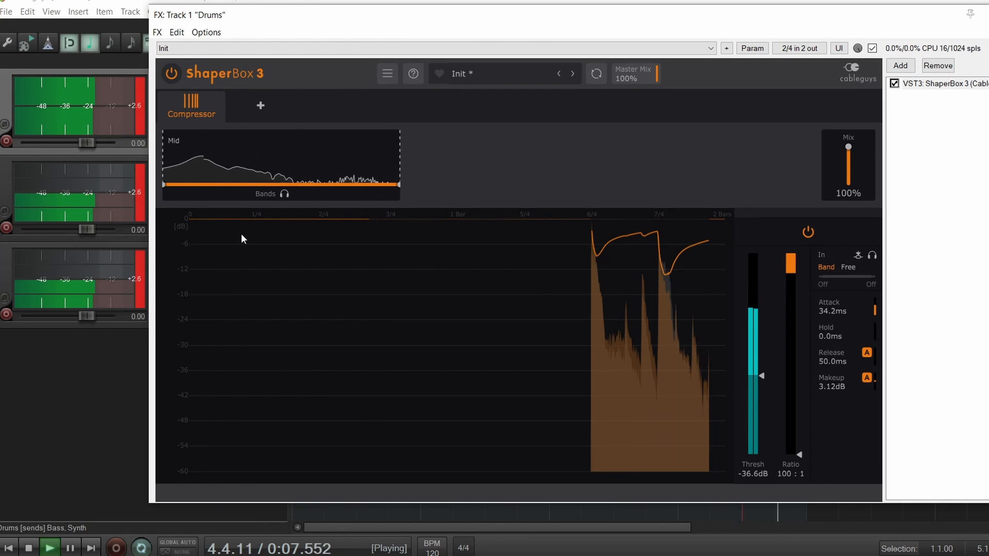
left_click(866, 354)
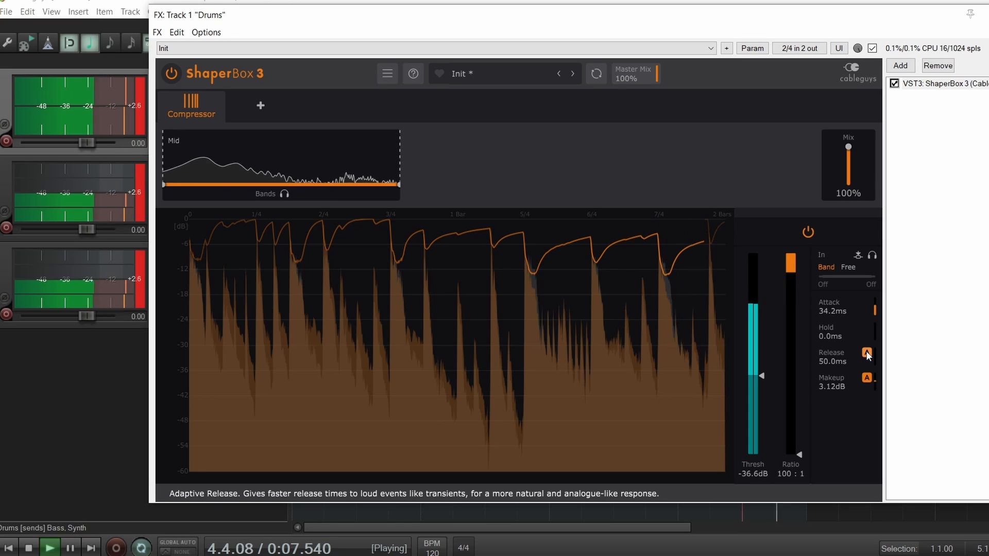
left_click(867, 354)
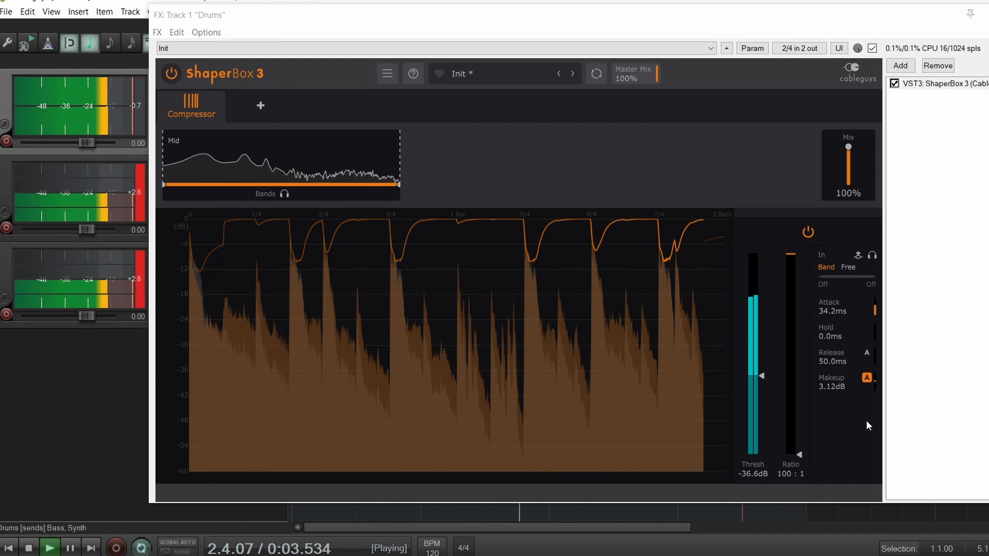
- Set the makeup gain to -4.08 dB, checking the level with the compressor bypassed and active against a reset Drums peak meter
left_click_drag(844, 383, 845, 373)
left_click(138, 107)
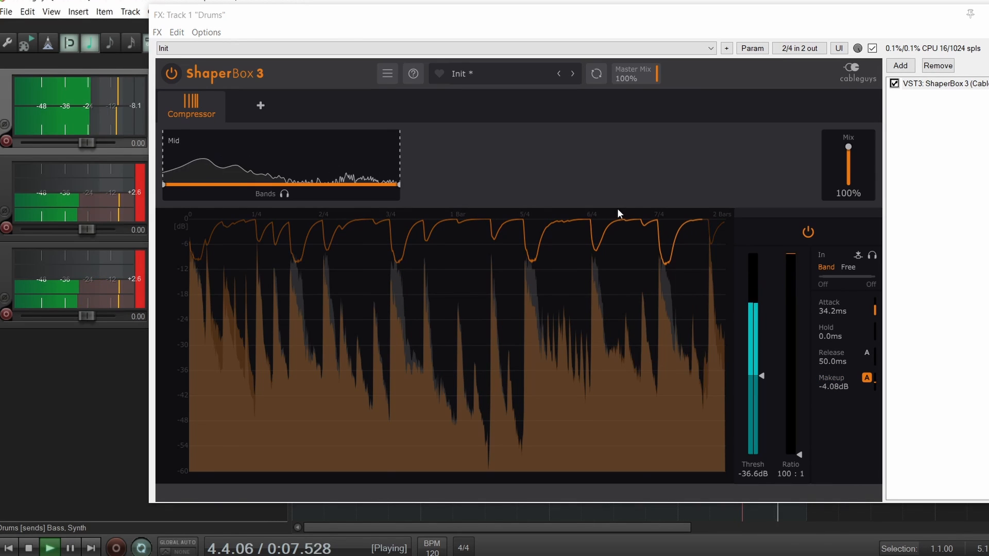
left_click(811, 234)
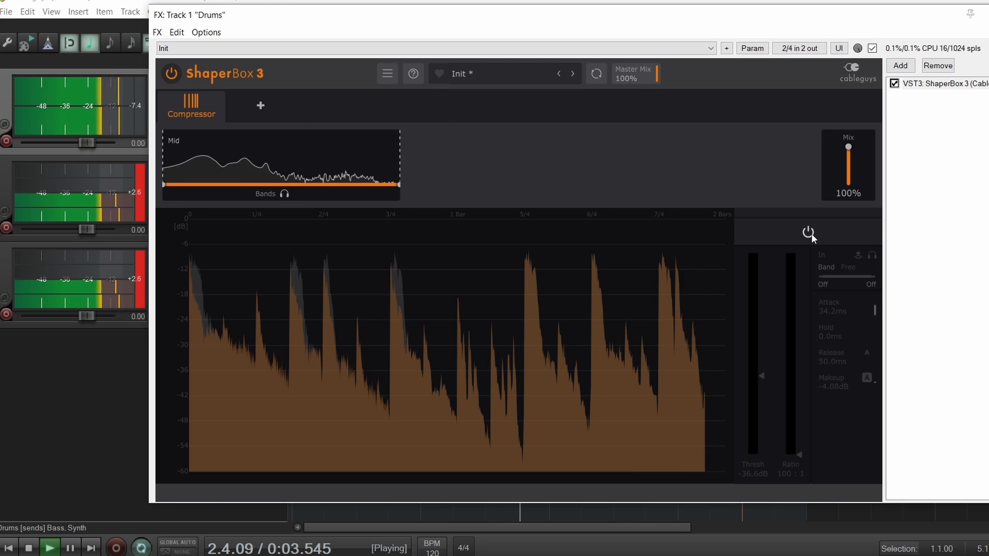
left_click(809, 233)
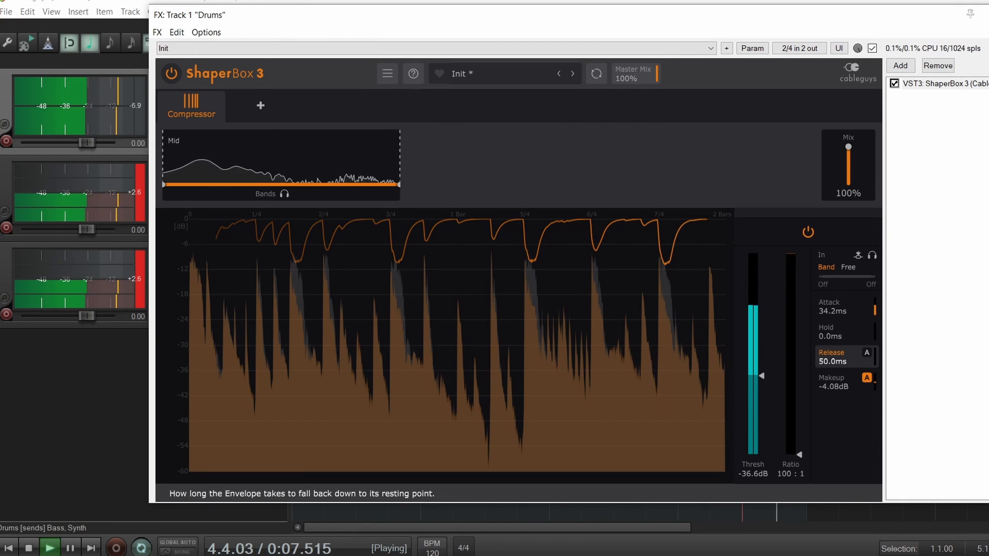
key("space")
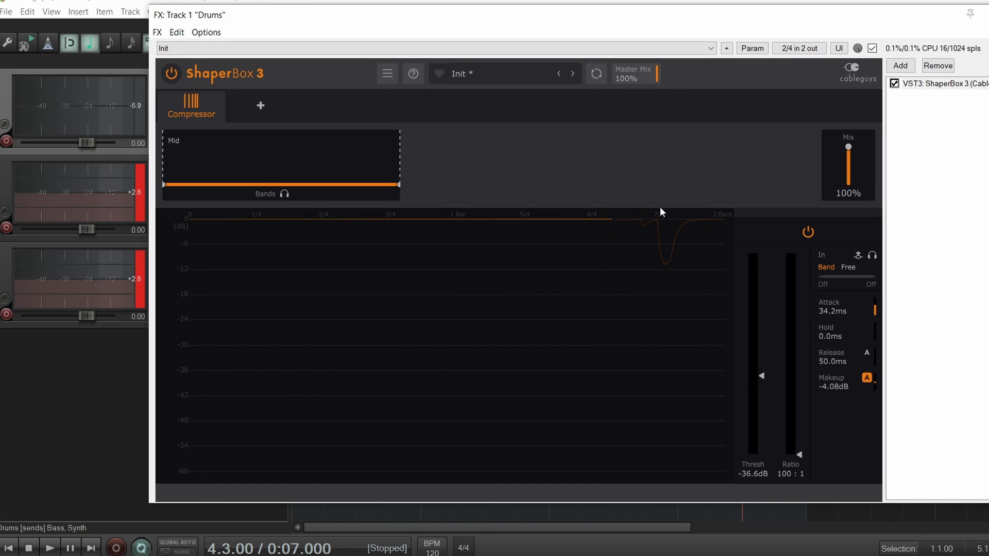
key("space")
key("space")
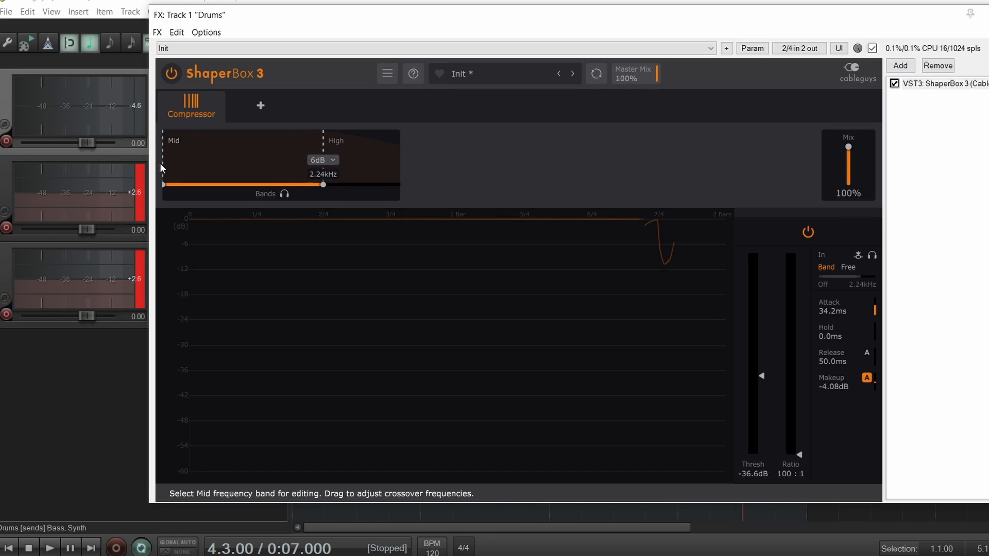
- Set the Low–Mid crossover to 248 Hz and review the Low and Mid bands' compression during playback
left_click_drag(237, 185, 248, 184)
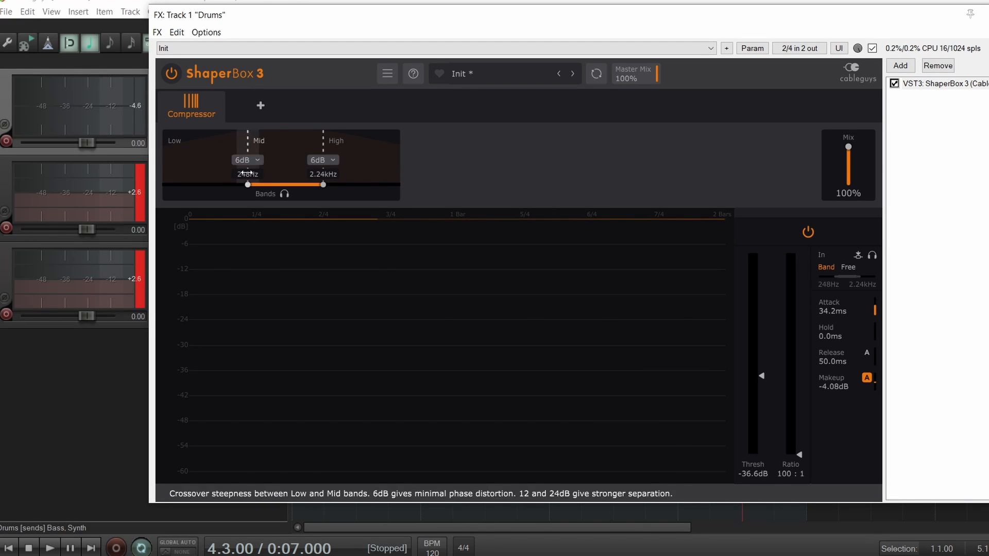
key("space")
left_click(210, 167)
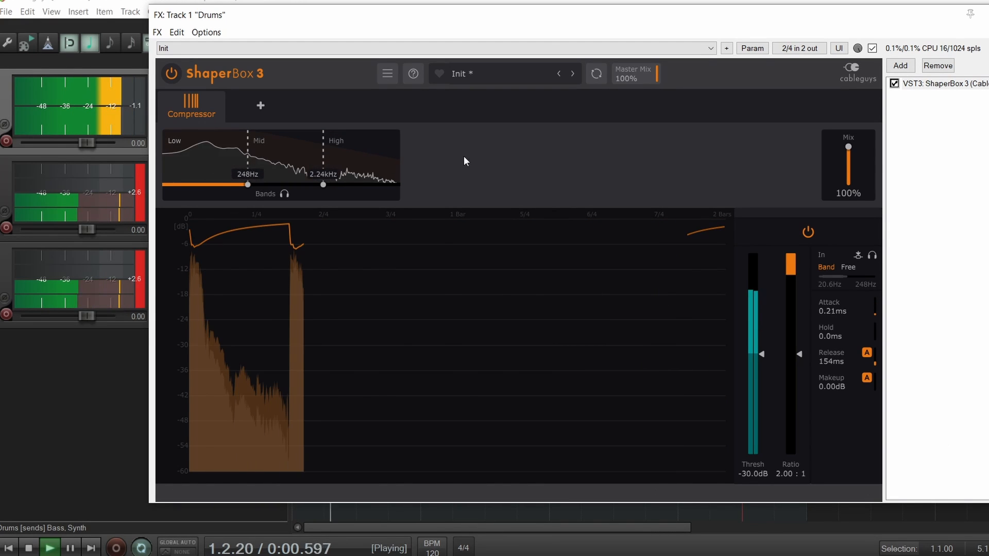
left_click(281, 155)
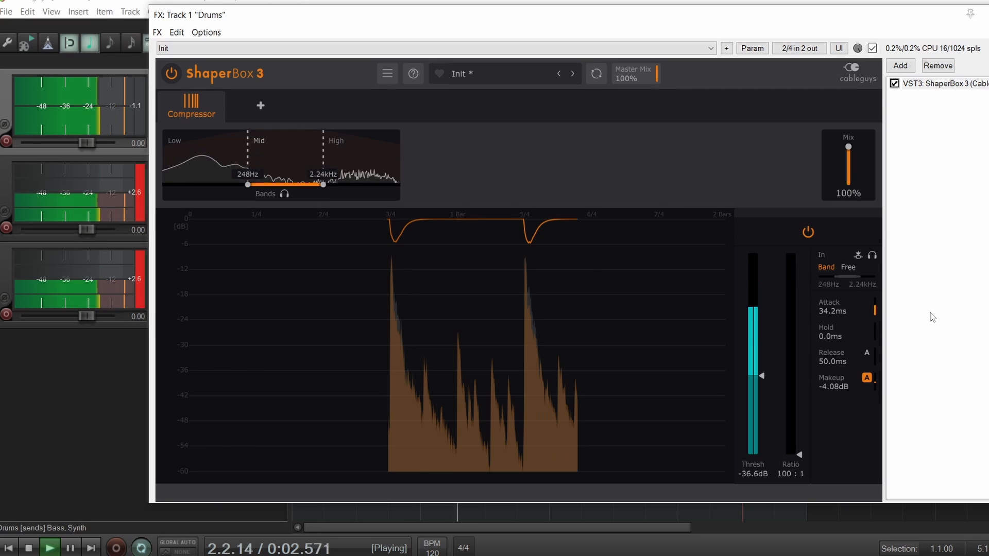
- Give the High band a 3.28:1 ratio and a -36.6 dB threshold, with the Mid–High crossover at 4.05 kHz
left_click(386, 152)
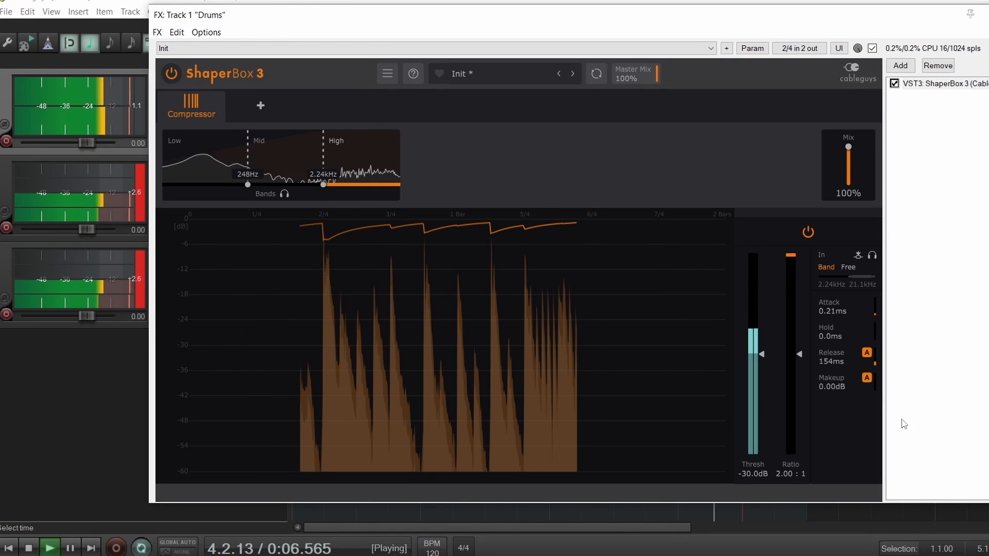
left_click_drag(798, 354, 798, 393)
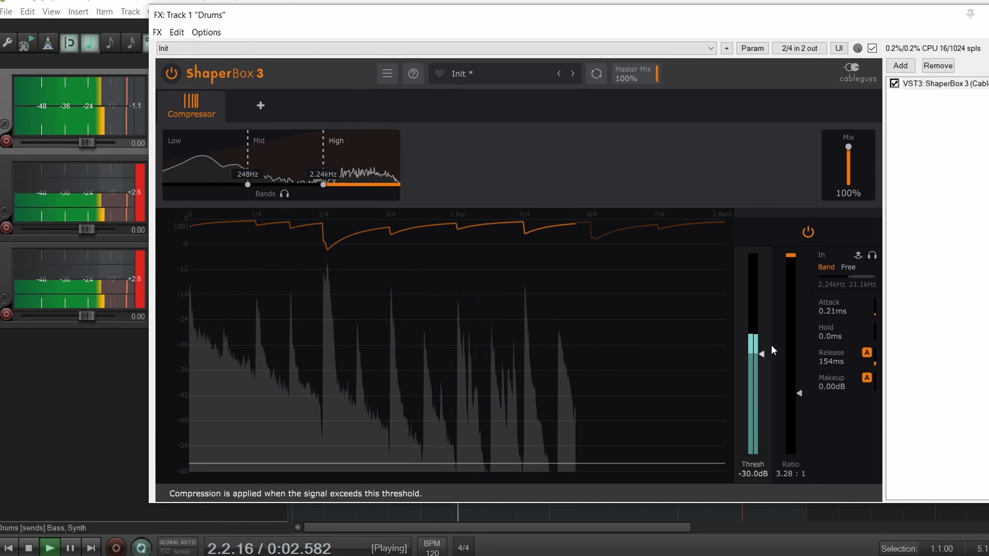
left_click_drag(760, 354, 758, 325)
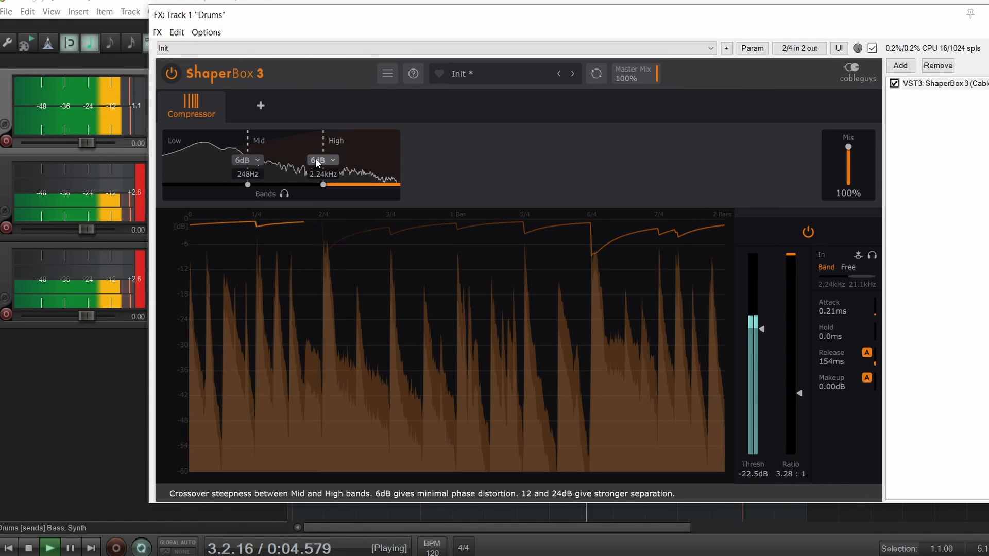
left_click_drag(324, 141, 342, 141)
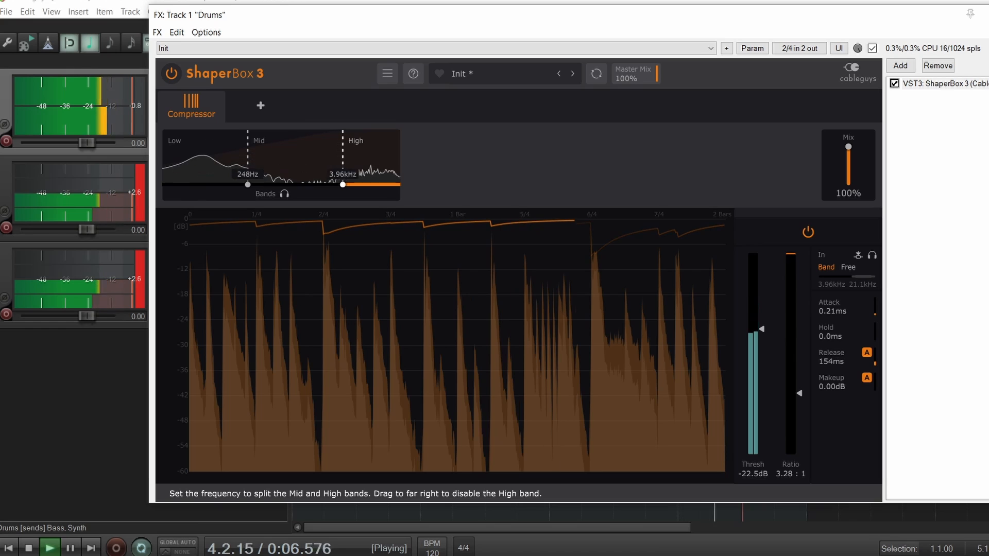
left_click_drag(762, 328, 761, 376)
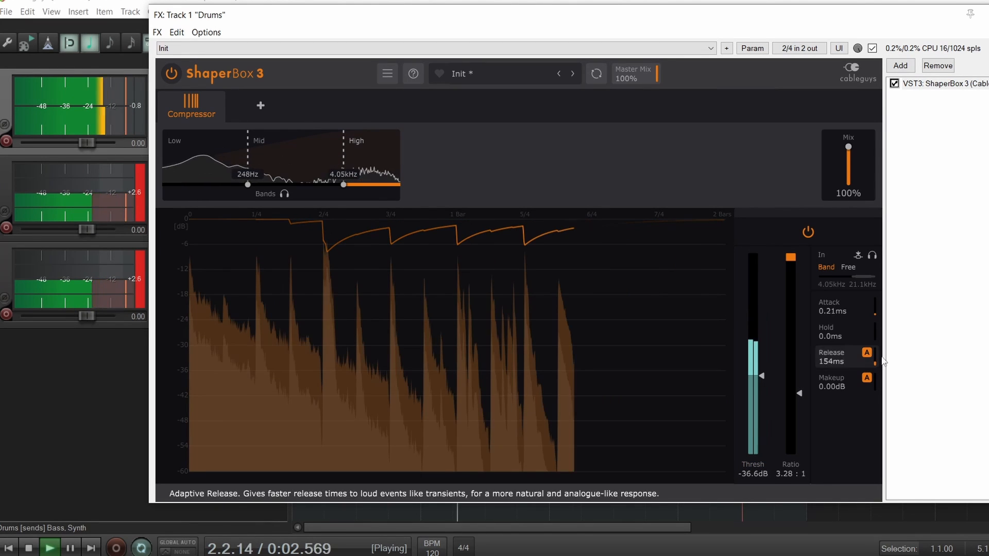
- Set the High band's release to 50 ms, attack to 0.010 ms and makeup gain to -2.64 dB, comparing against bypass
left_click_drag(835, 360, 872, 368)
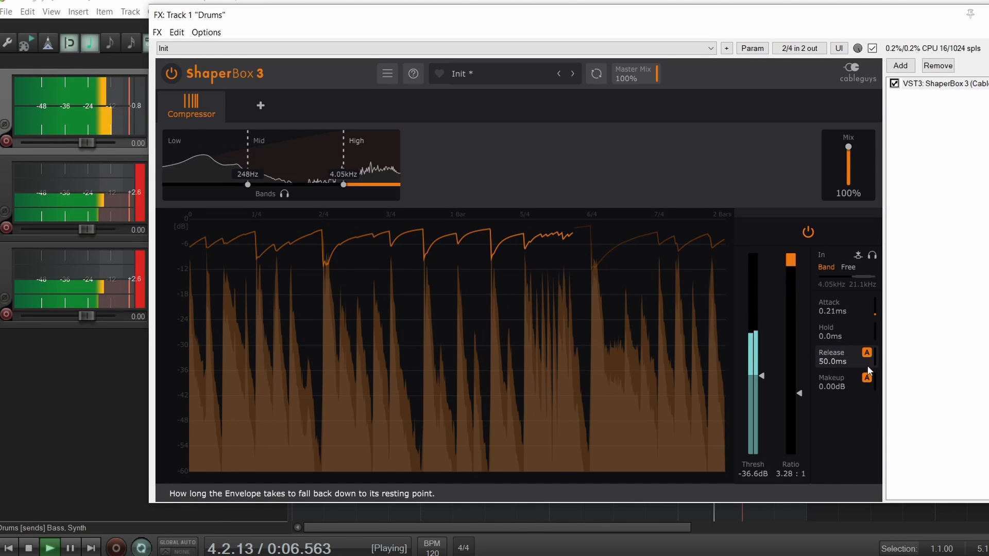
left_click_drag(849, 310, 848, 329)
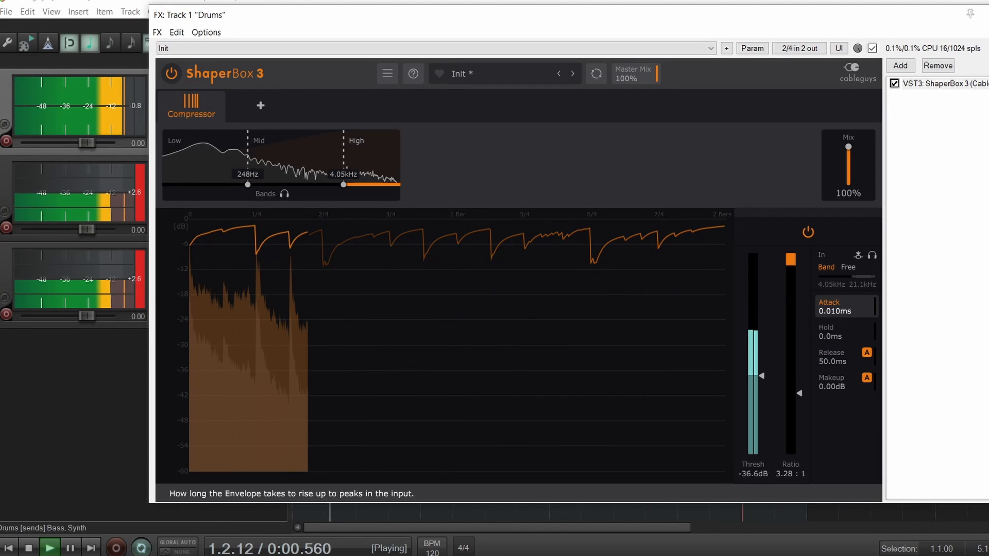
left_click(808, 232)
left_click(808, 232)
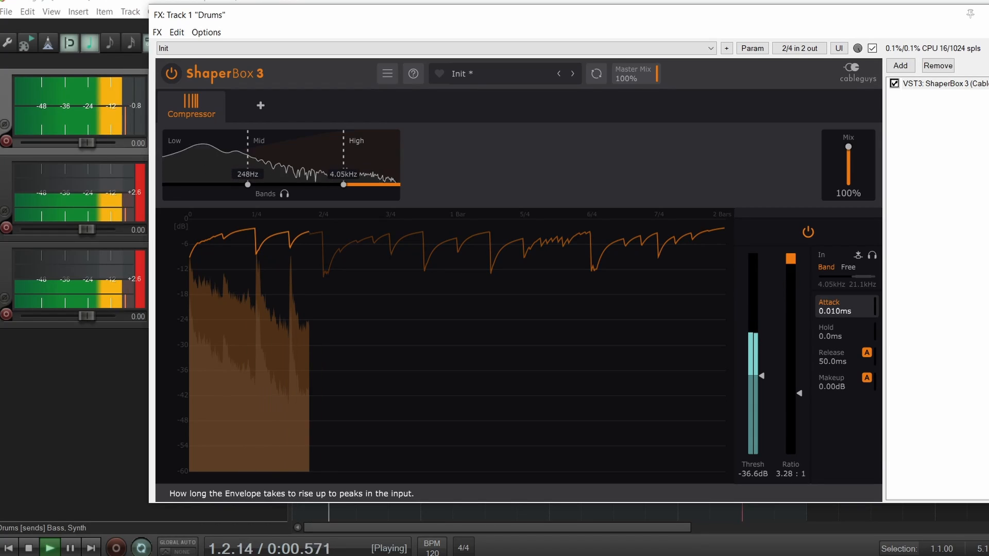
left_click_drag(845, 385, 846, 401)
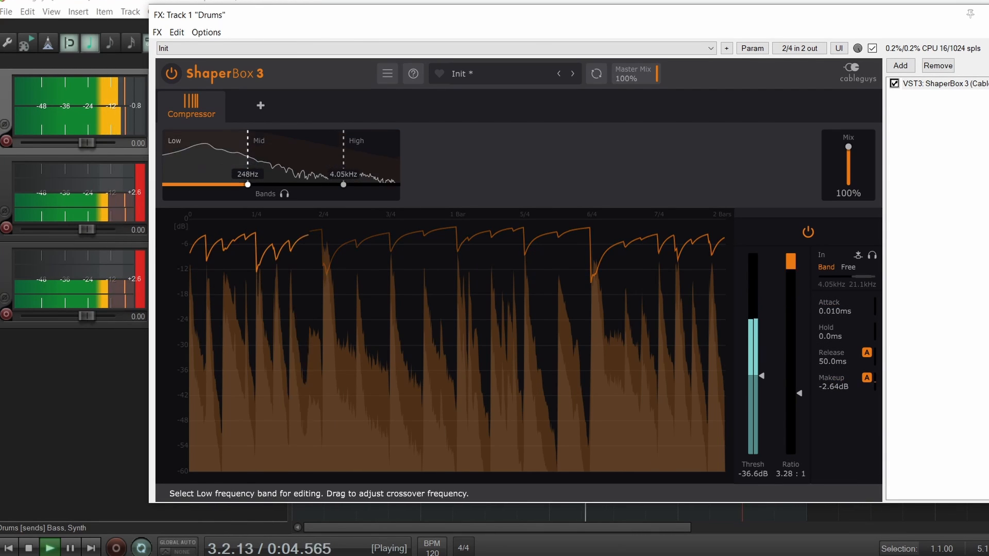
- Set the Low band's attack to 8.96 ms and release to 50 ms with adaptive release off
left_click(206, 155)
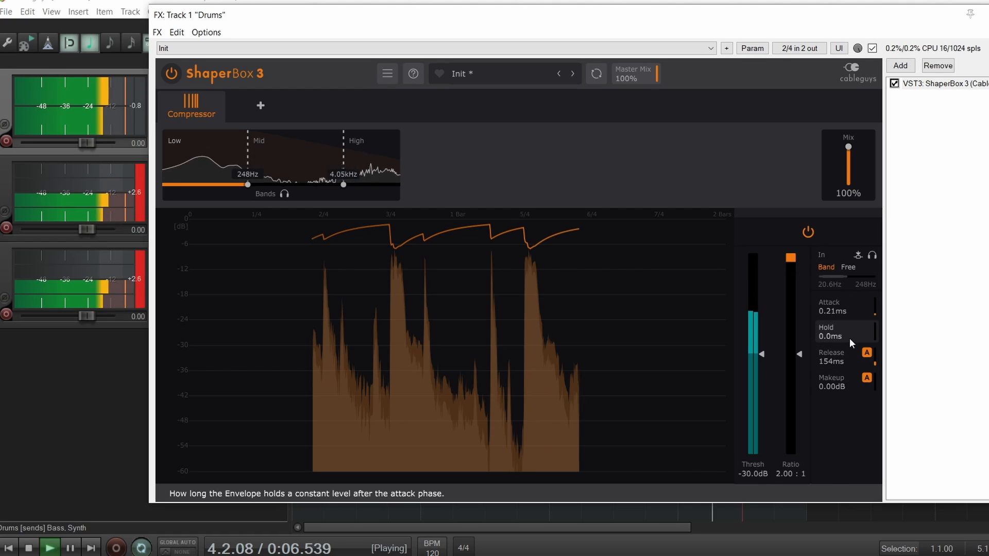
mouse_move(851, 310)
left_mouse_down()
mouse_move(851, 293)
mouse_move(846, 310)
left_mouse_up()
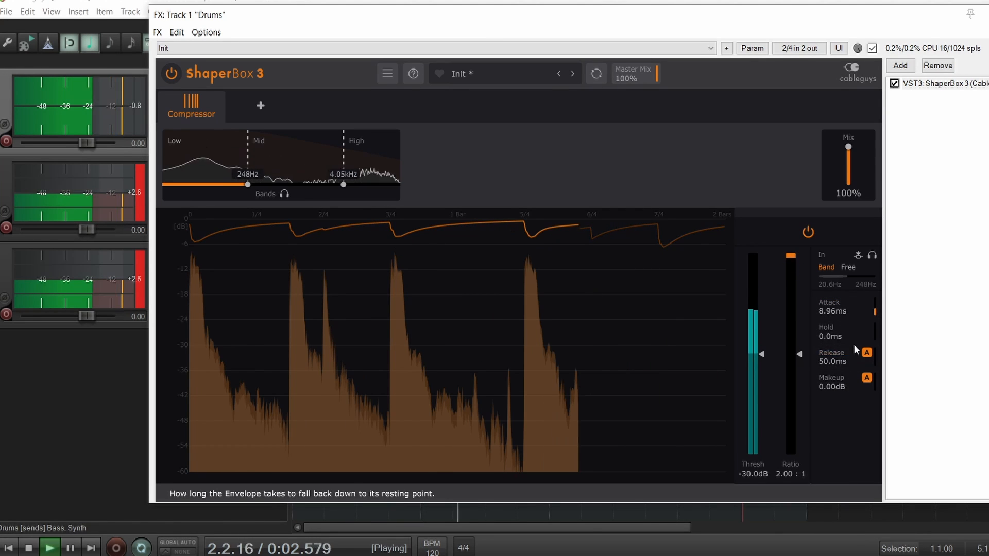
left_click(867, 353)
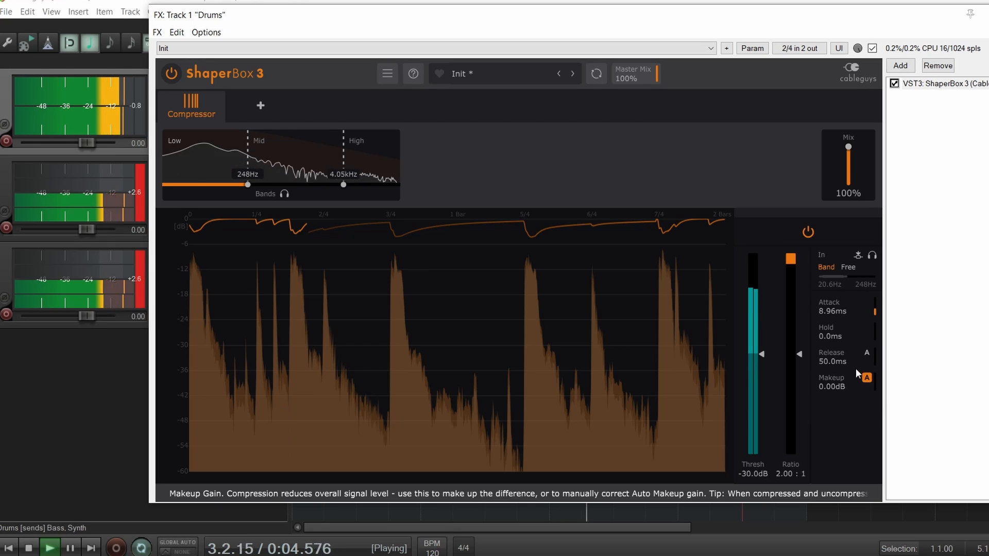
- Set the Low band's ratio to 5.71:1, threshold to -36.9 dB and makeup gain to 4.32 dB
left_click_drag(800, 402, 800, 419)
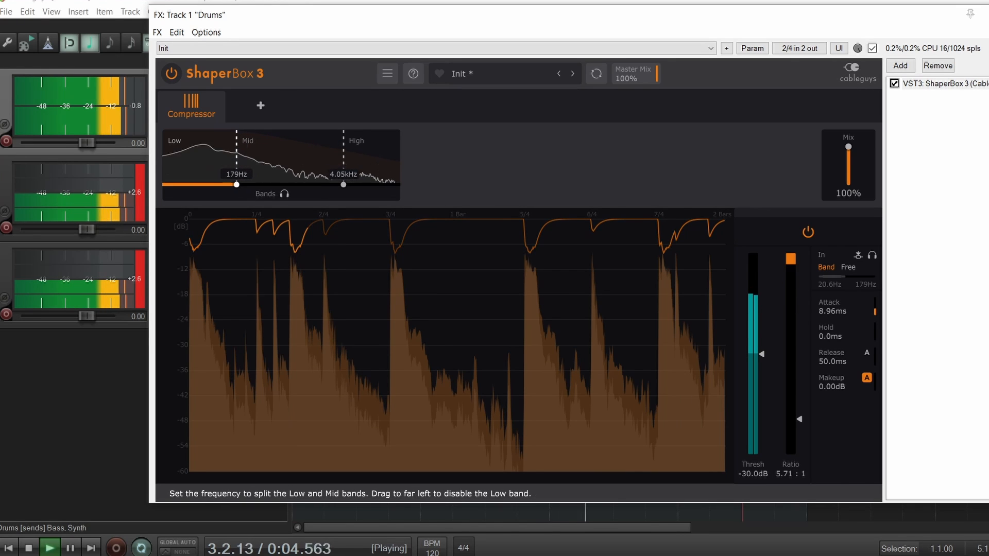
left_click_drag(765, 355, 764, 379)
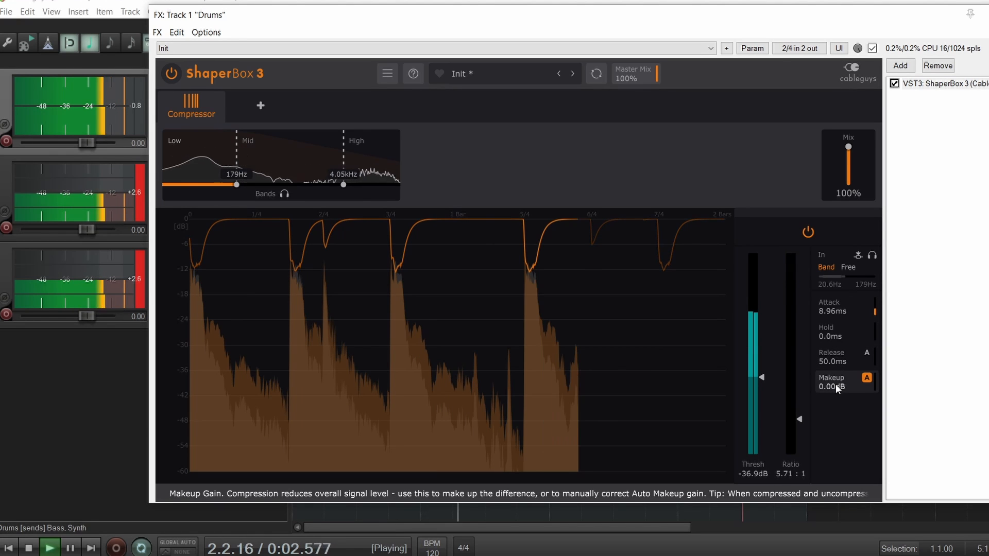
left_click_drag(835, 384, 835, 362)
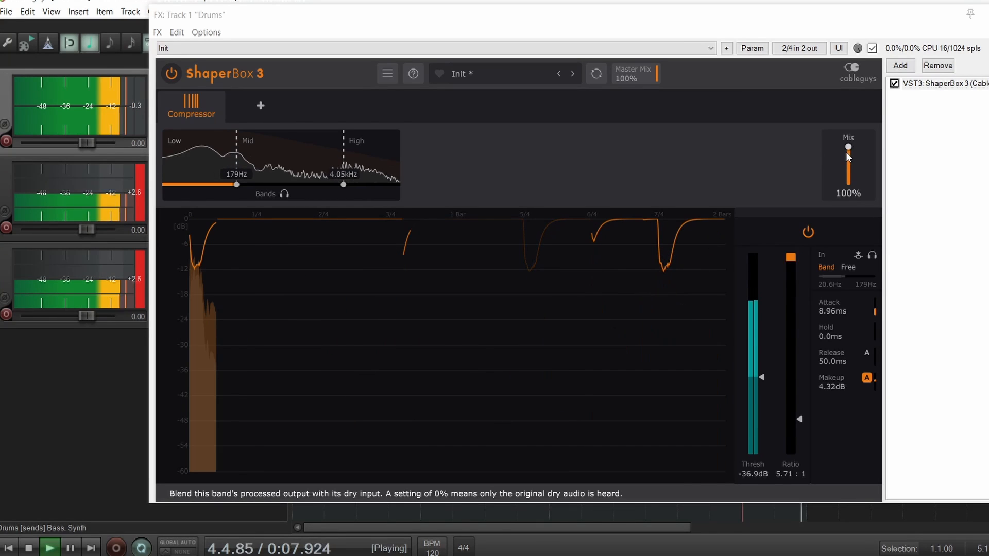
- Compare the Low band's dry and compressed sound by setting its mix to 0% and back to 100%, and stop playback
mouse_move(847, 148)
left_mouse_down()
mouse_move(848, 182)
mouse_move(848, 148)
left_mouse_up()
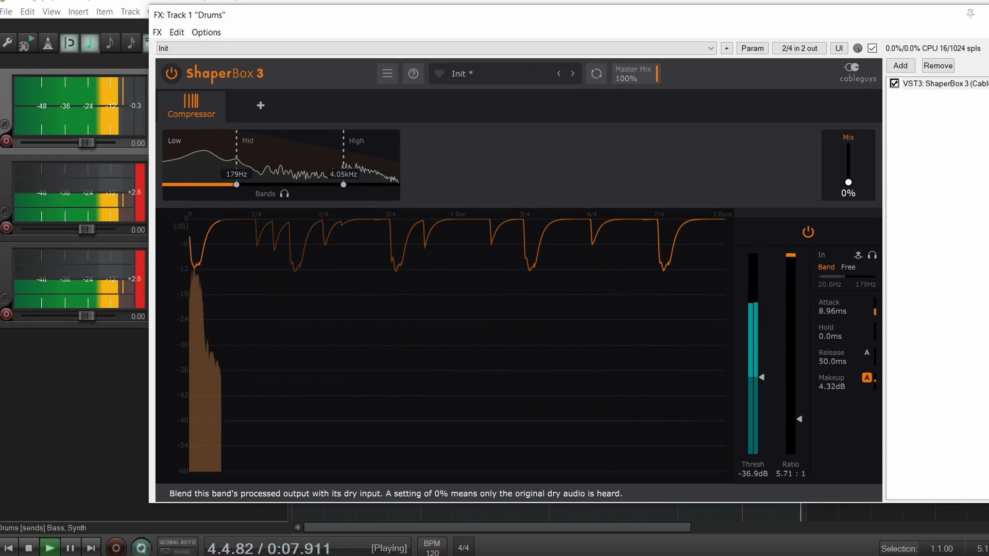
left_click_drag(849, 182, 848, 147)
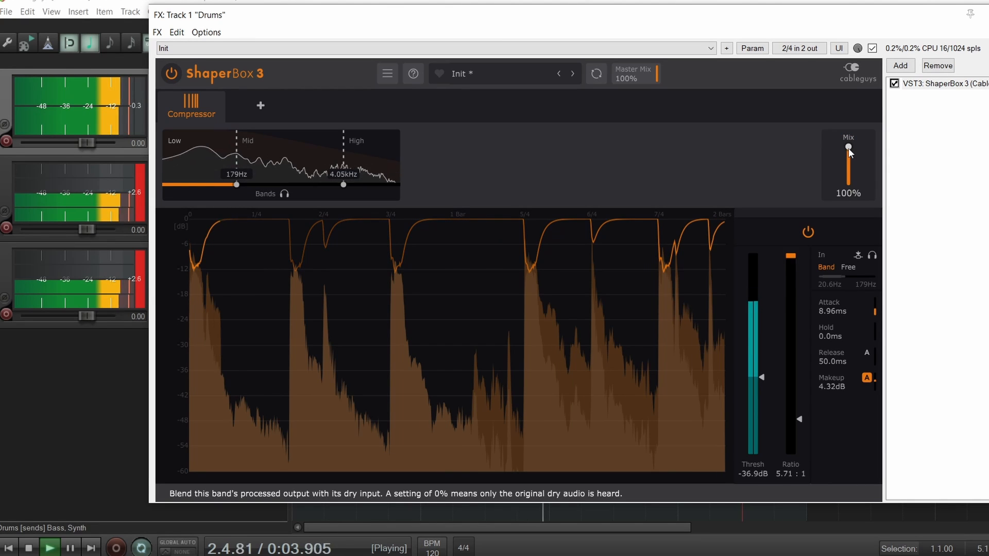
key("space")
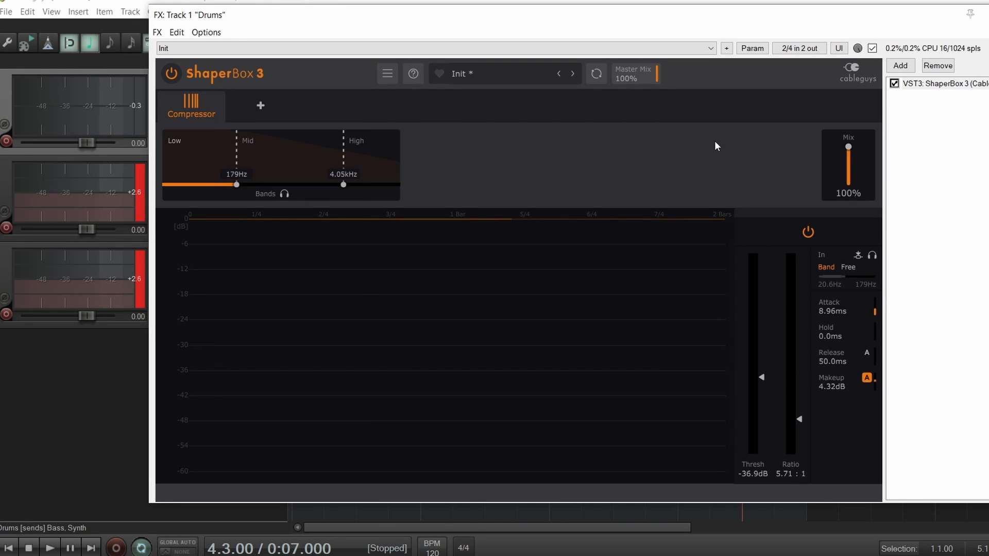
- Add a Time shaper, try it ahead of the Compressor and restore the order with the Compressor first
left_click(260, 105)
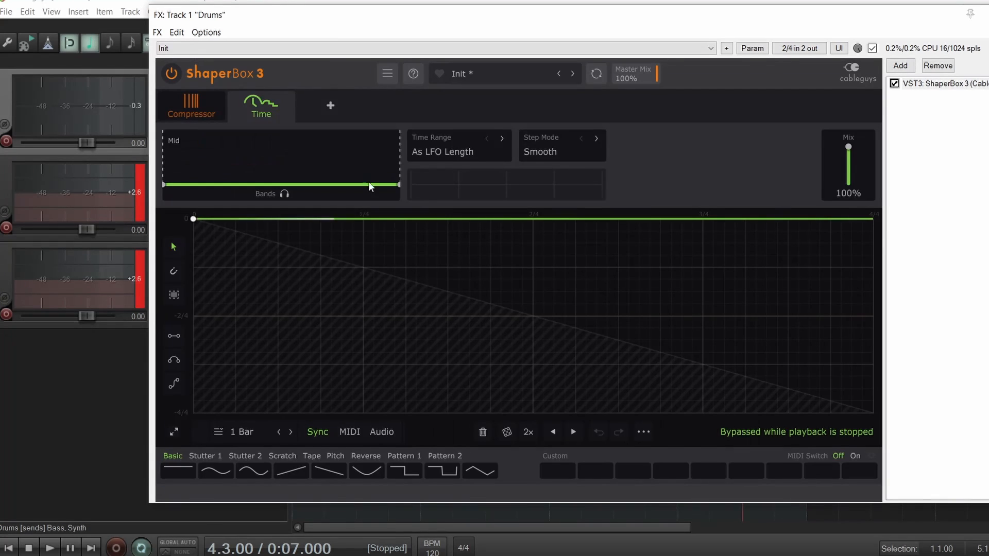
left_click_drag(191, 105, 306, 106)
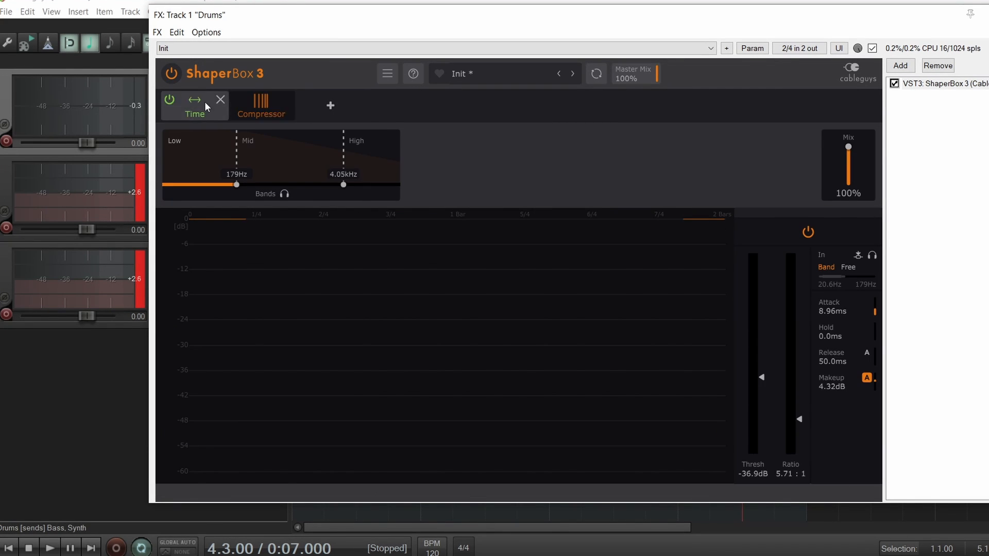
left_click(206, 105)
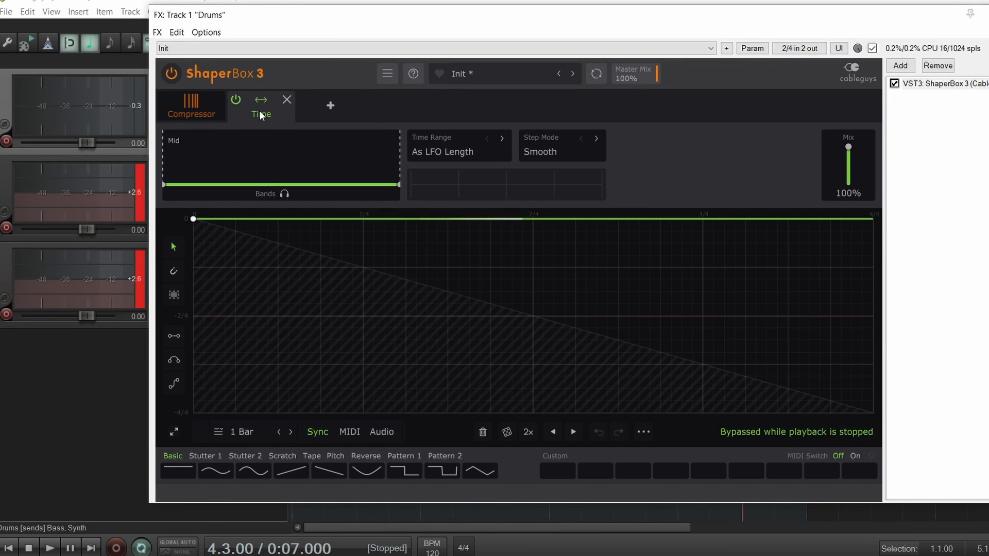
- Remove both the Compressor and Time shapers from the chain
left_click(286, 100)
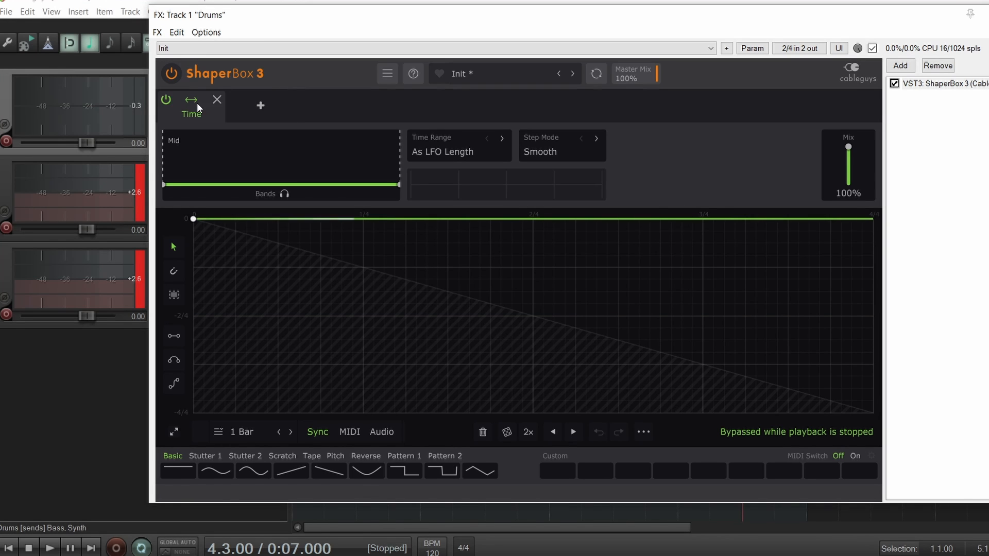
left_click(216, 100)
- Browse the Showcase presets, filtering them by individual shapers such as Crush and Time
left_click(492, 74)
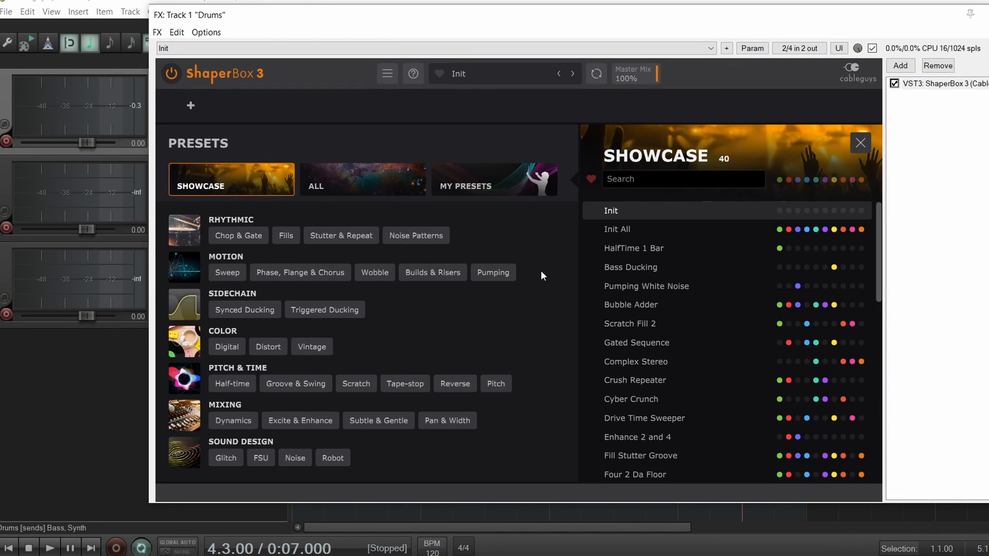
left_click(807, 180)
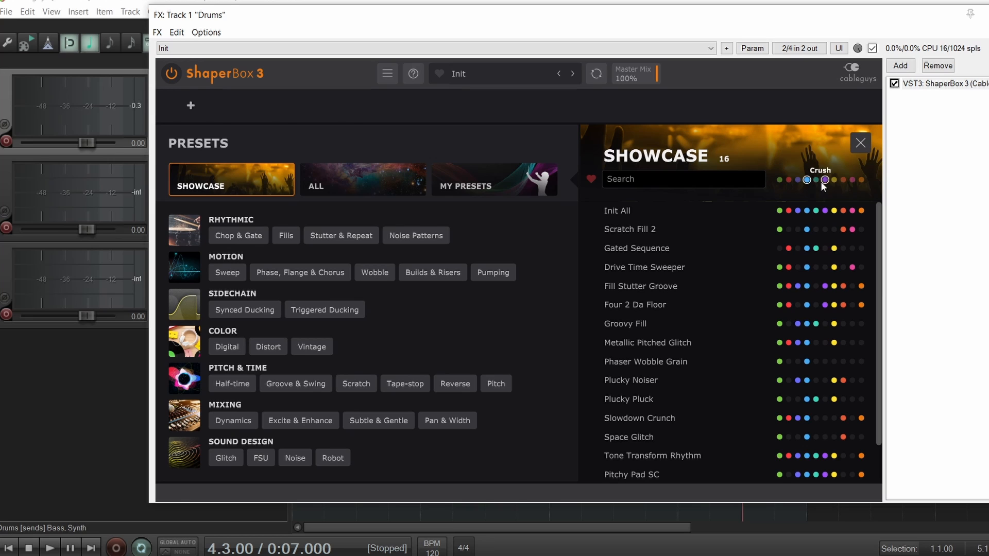
left_click(824, 180)
left_click(861, 180)
left_click(807, 180)
left_click(789, 180)
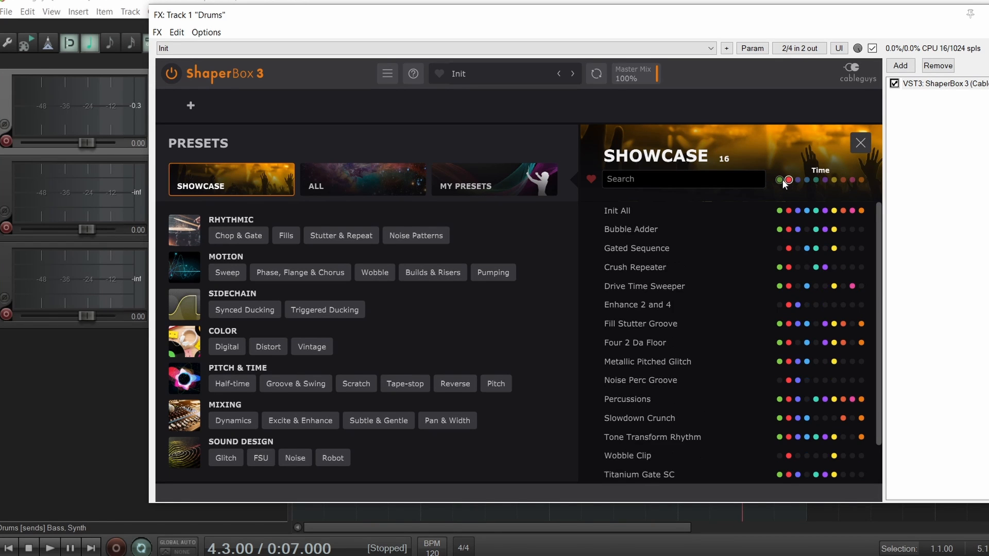
left_click(780, 180)
left_click(816, 180)
- Browse the Phase, Flange & Chorus, Wobble, Noise Patterns, Tape-stop and Subtle & Gentle preset categories
left_click(316, 273)
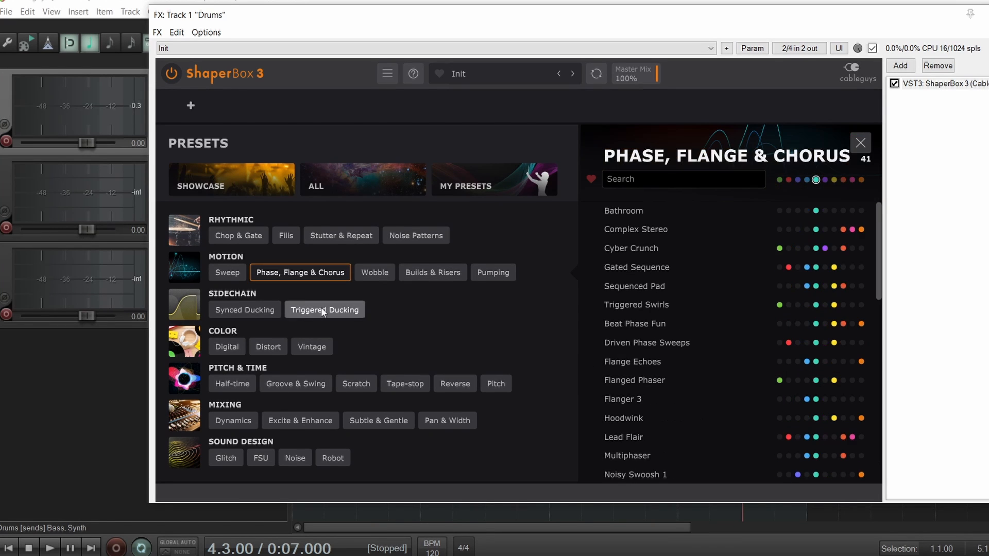
left_click(375, 273)
left_click(413, 235)
left_click(406, 384)
left_click(390, 421)
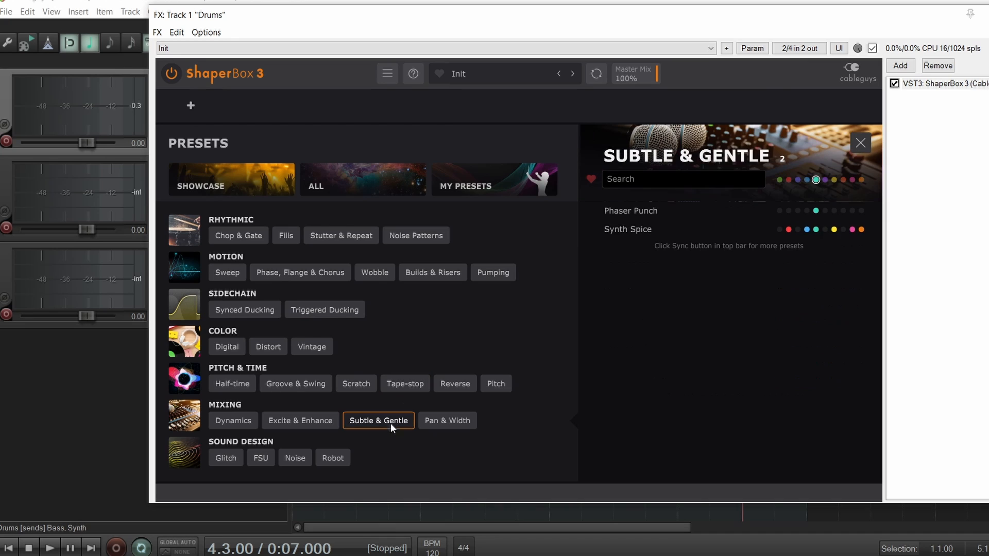
- Try marking the Synth Spice preset as a favorite, unmark it, and view the Showcase, All and My Presets collections
left_click(593, 229)
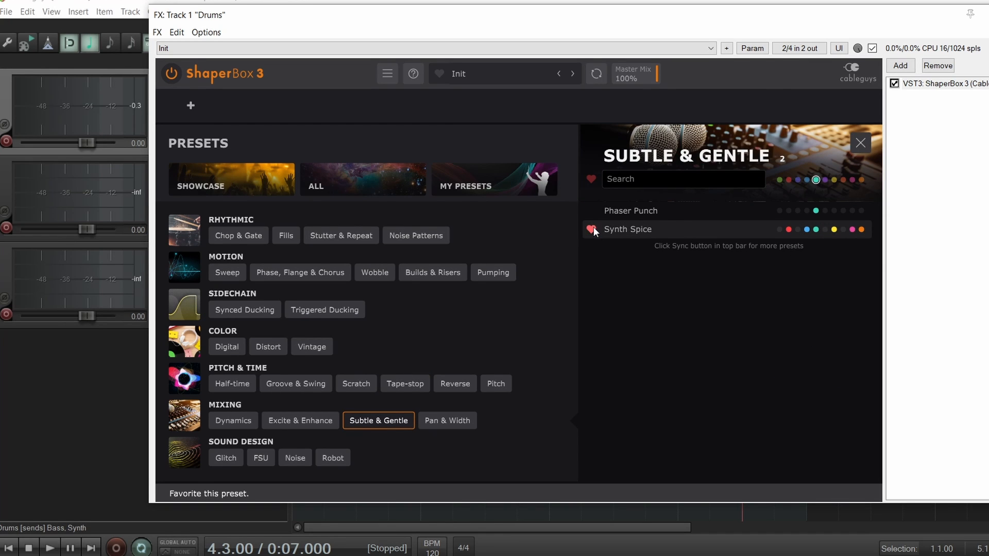
left_click(592, 230)
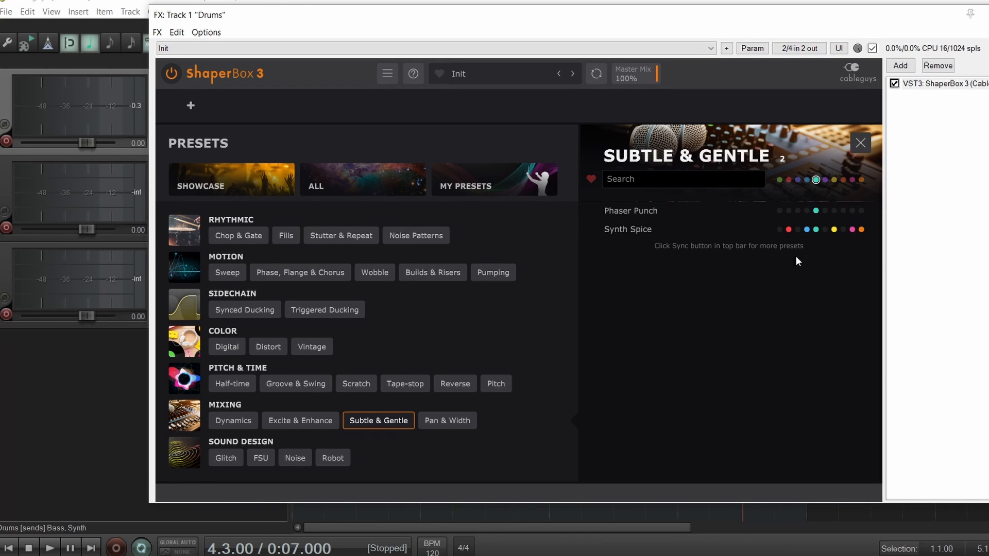
left_click(273, 181)
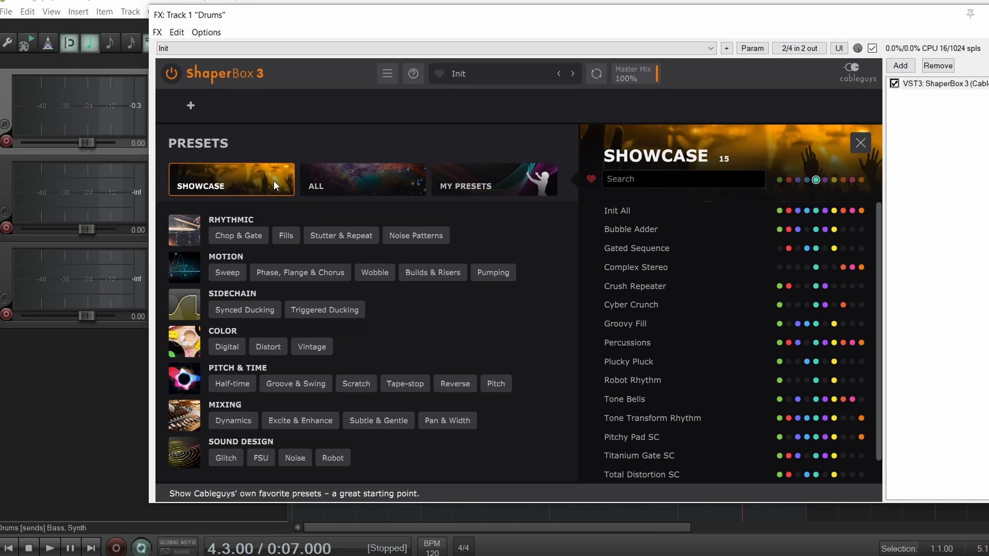
left_click(413, 186)
left_click(460, 184)
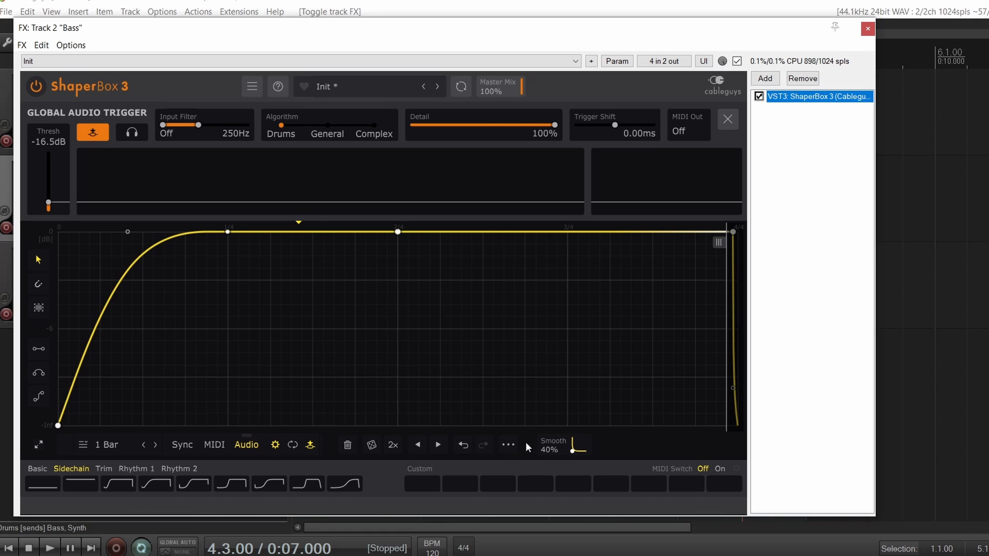
- Mute the Synth track and audition the Bass track's audio-triggered ShaperBox ducking against the drums
key("space")
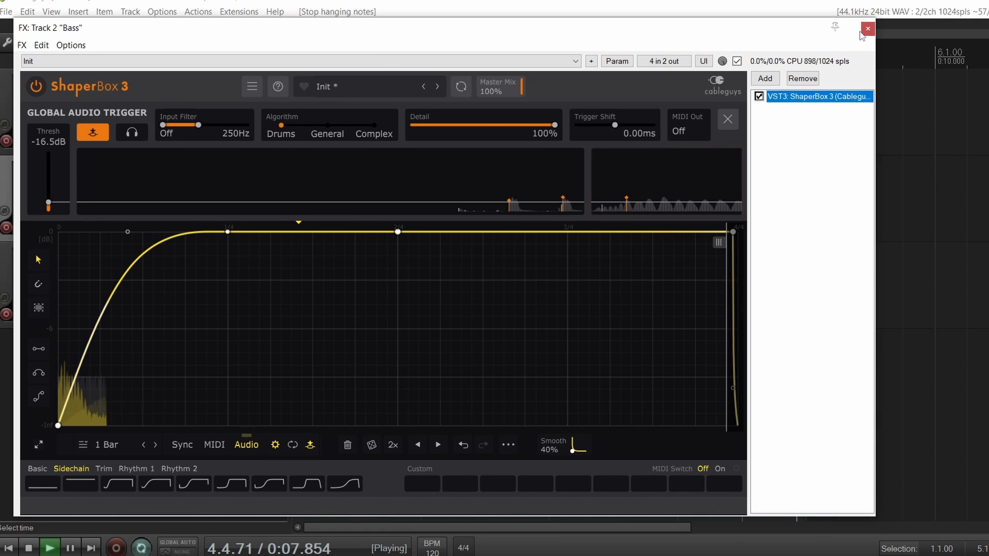
key("Escape")
left_click(229, 254)
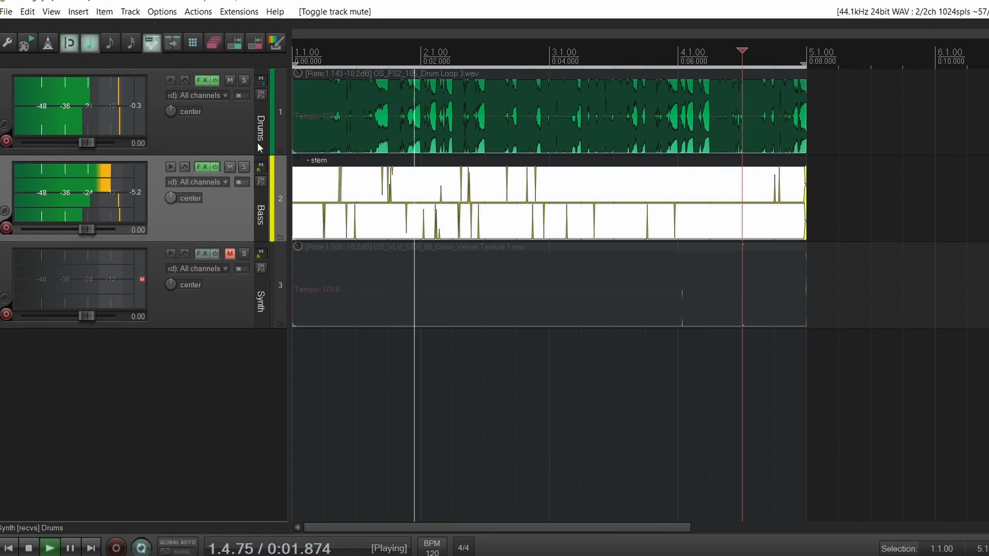
left_click(203, 167)
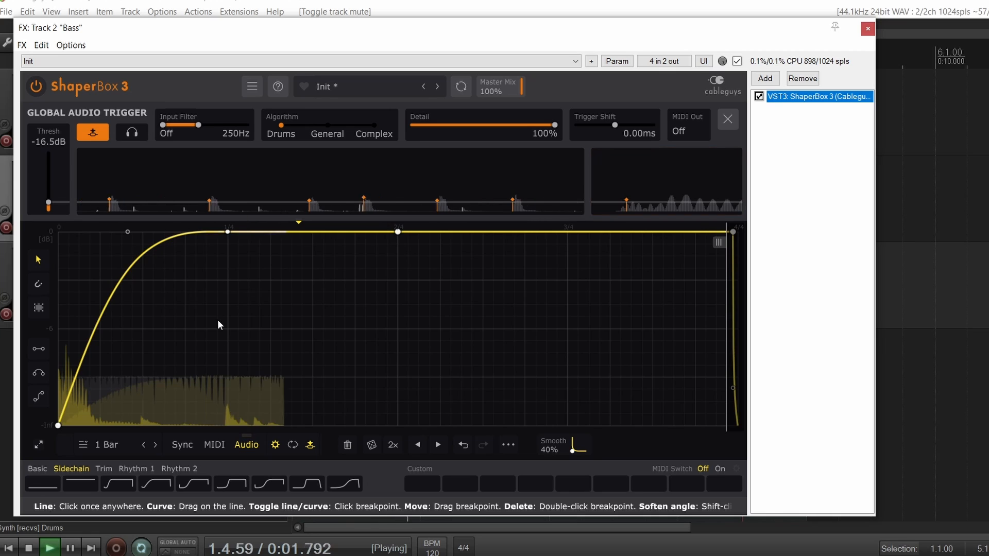
key("space")
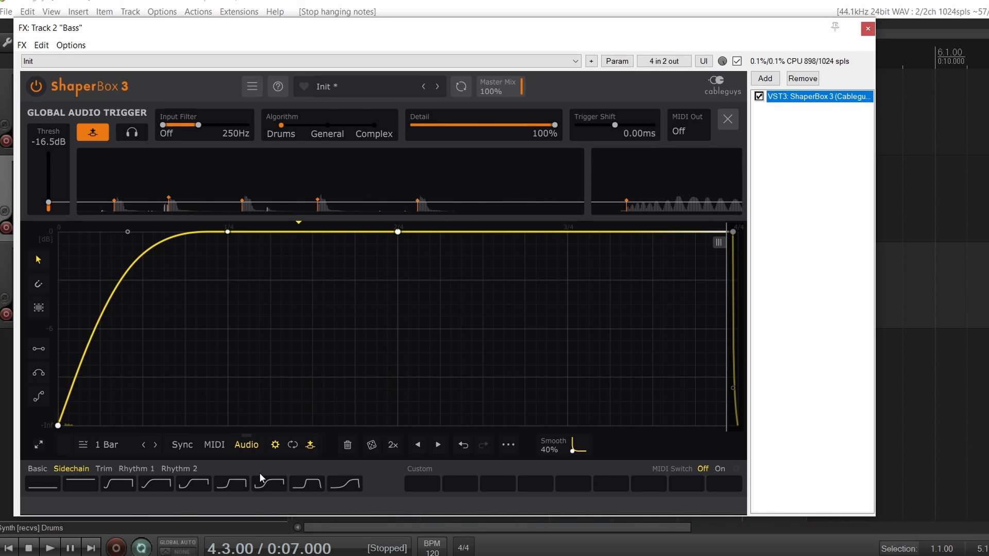
- Disable the Bass track's external sidechain, set its Volume wave to Sync and listen to the result
left_click(309, 445)
left_click(182, 445)
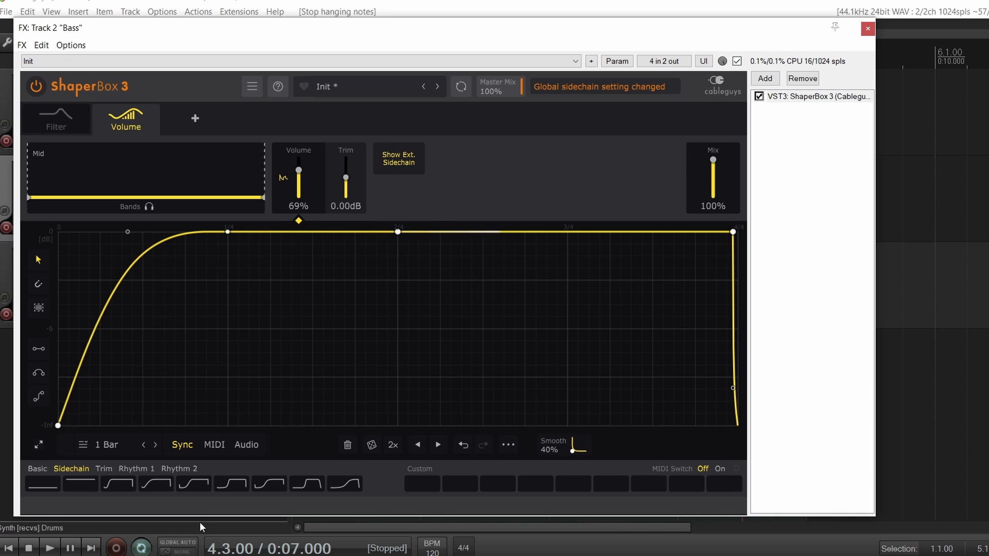
key("space")
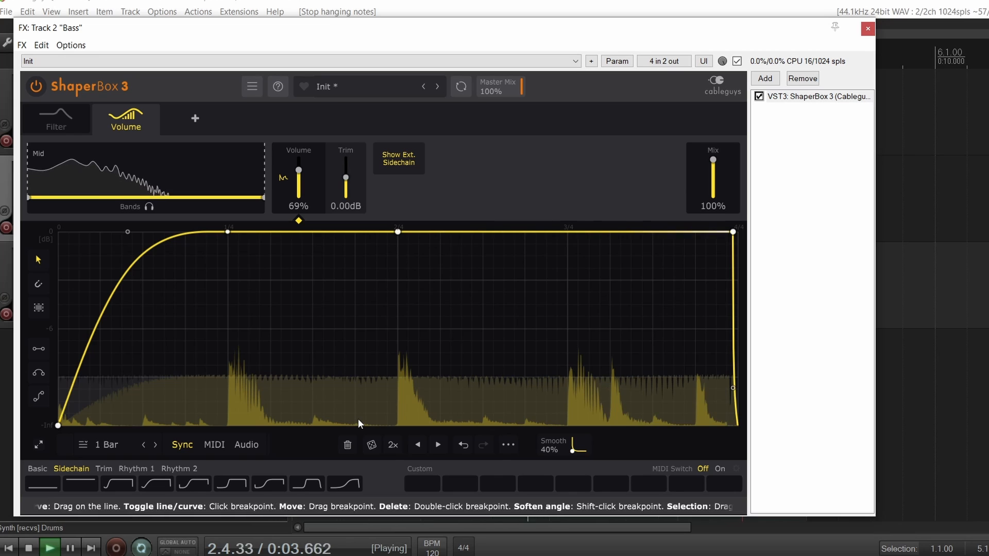
key("space")
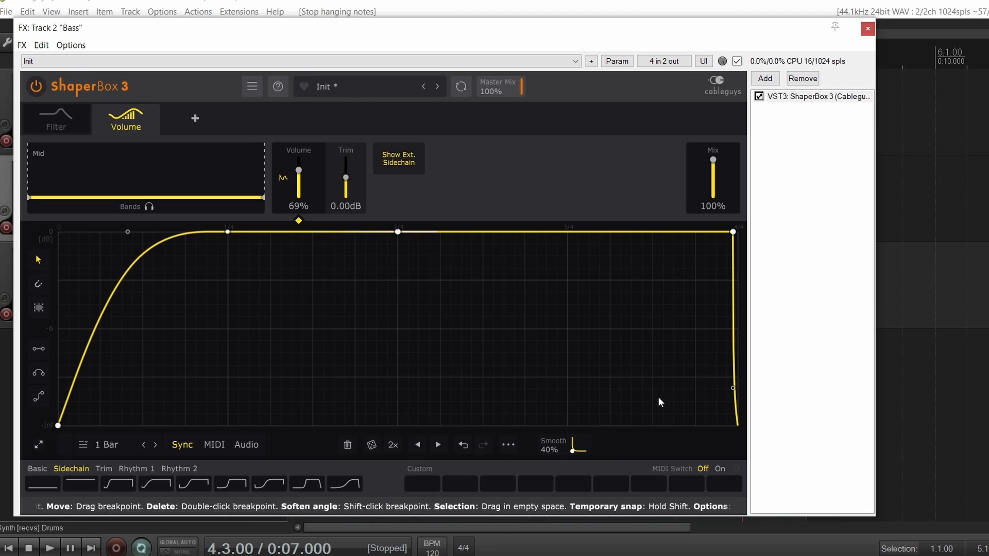
- Set the Volume wave to Audio triggering with external sidechain input and check the detected hits in the Global Audio Trigger setup
left_click(246, 445)
left_click(310, 445)
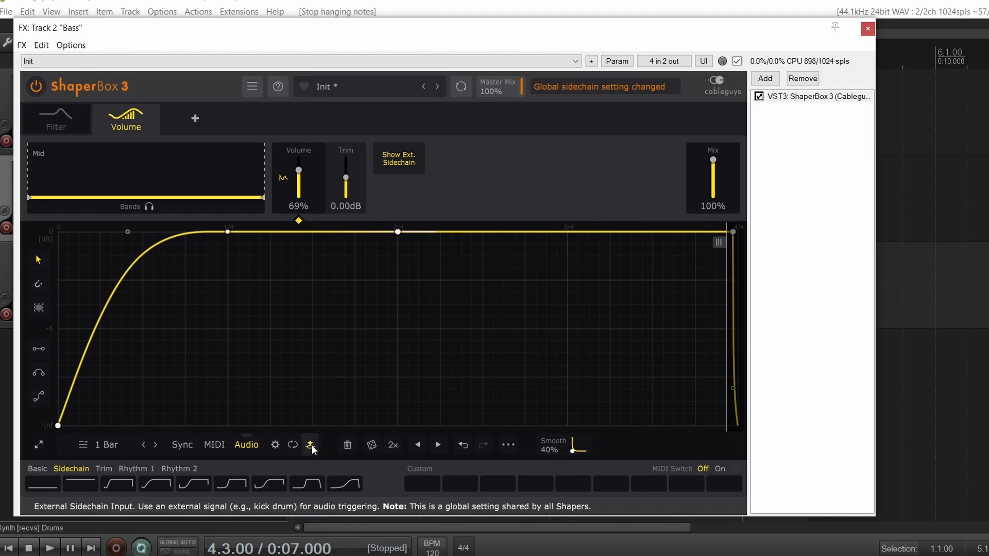
key("space")
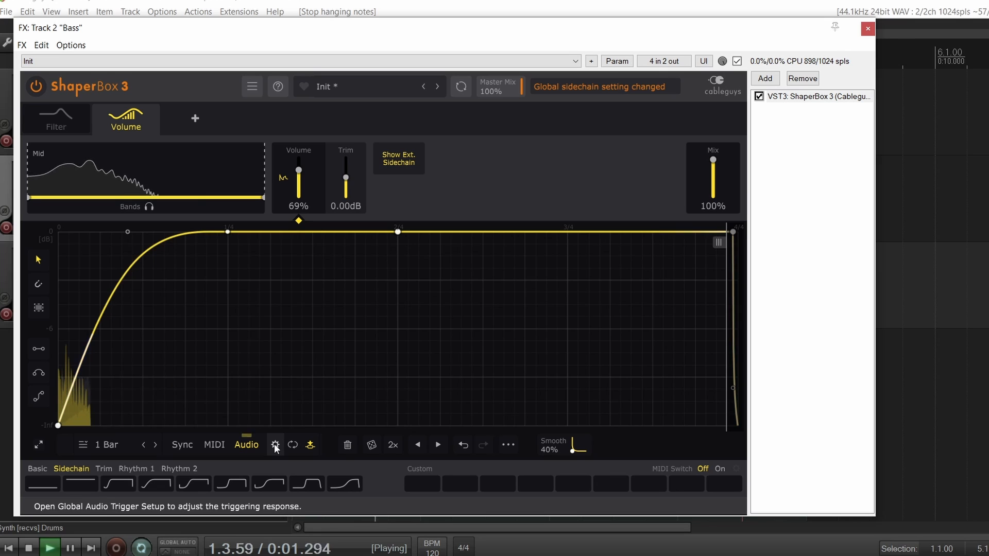
left_click(275, 446)
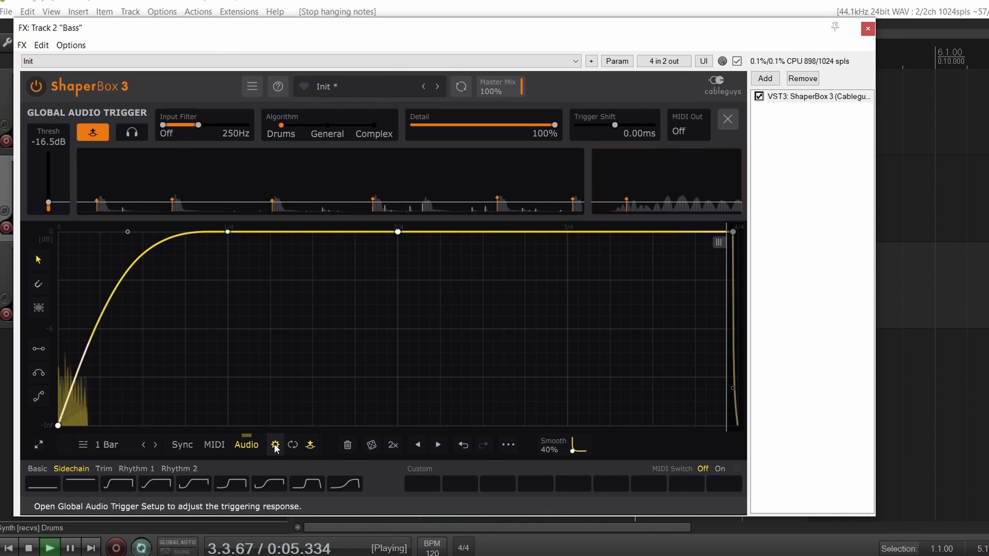
key("space")
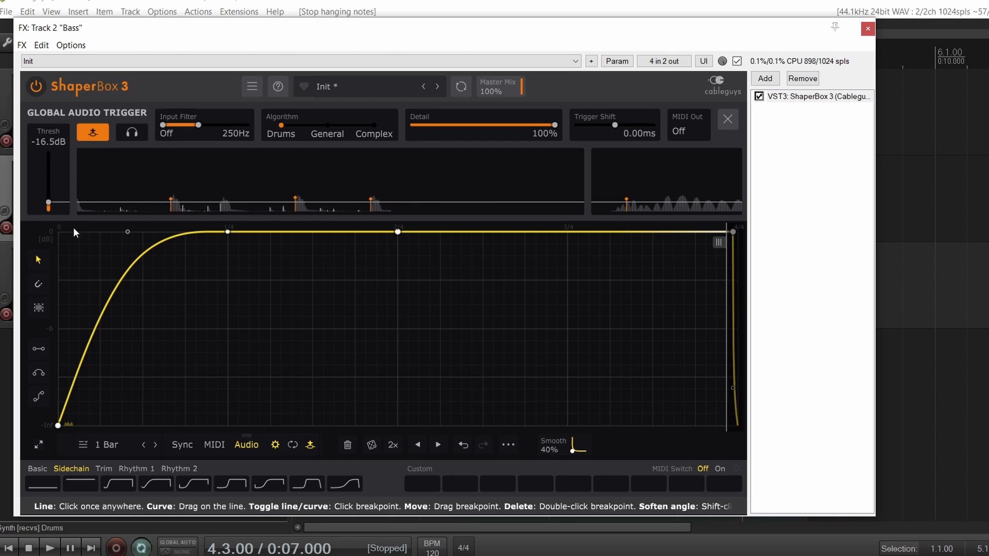
- Set the audio trigger's input filter high cut to 210 Hz and its threshold to -21.0 dB, checking it during playback
left_click_drag(55, 204, 55, 207)
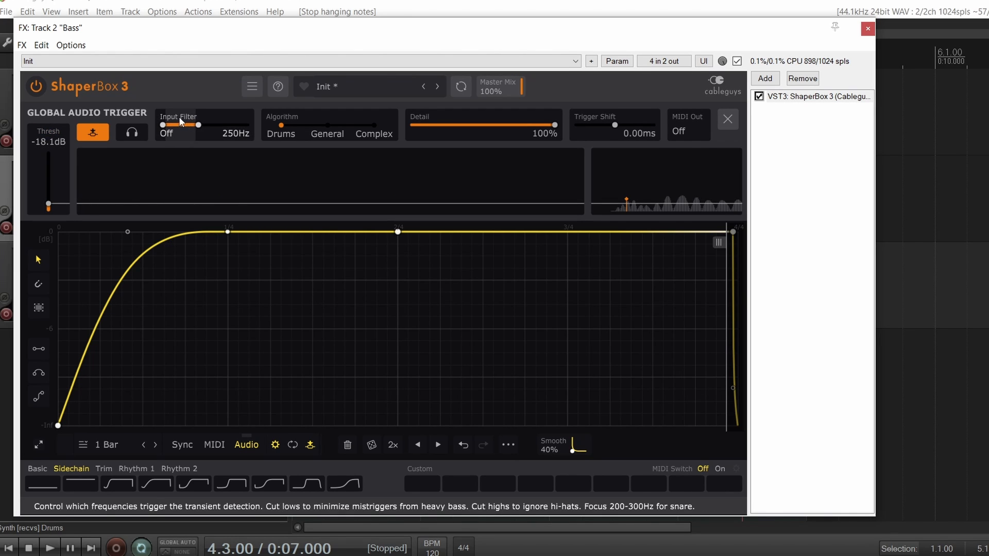
left_click_drag(199, 128, 199, 127)
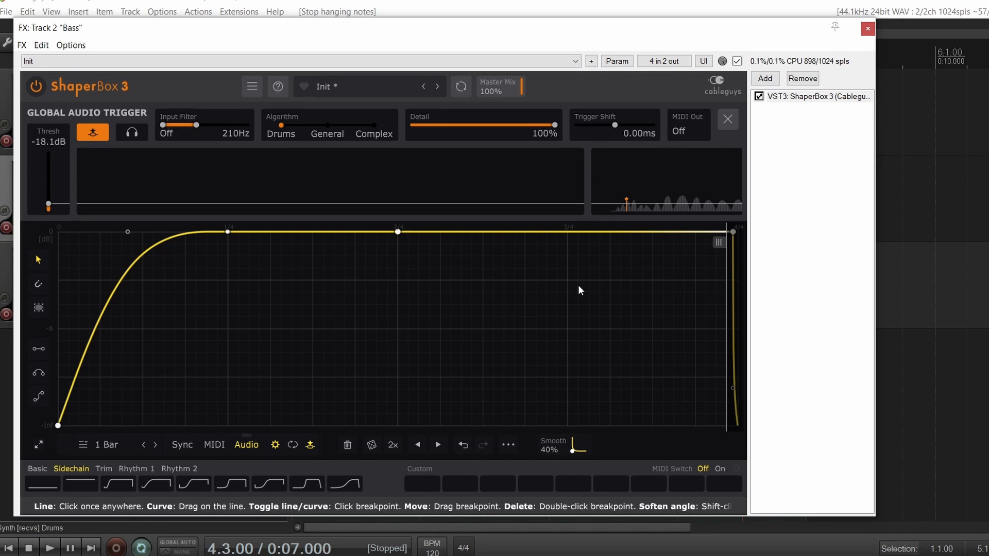
key("space")
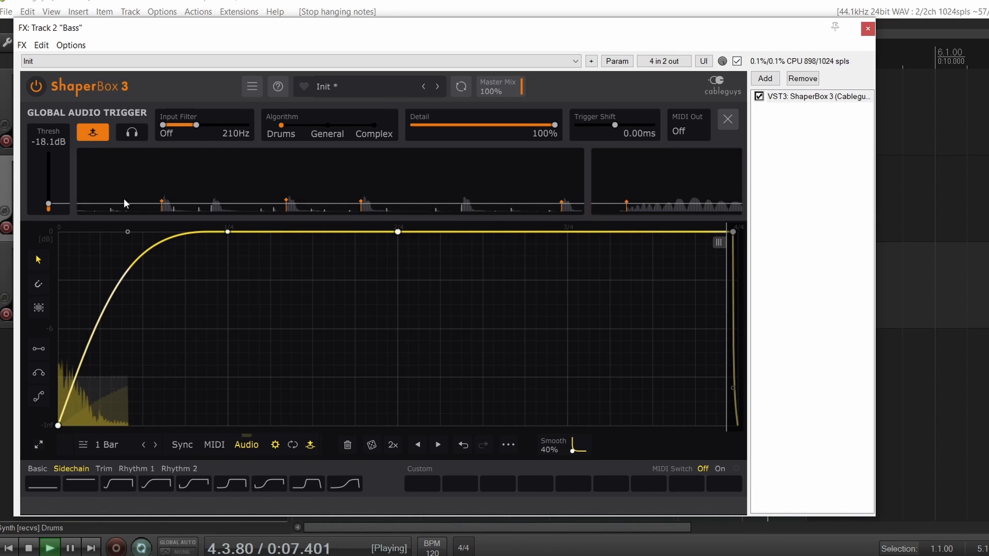
left_click_drag(46, 205, 48, 207)
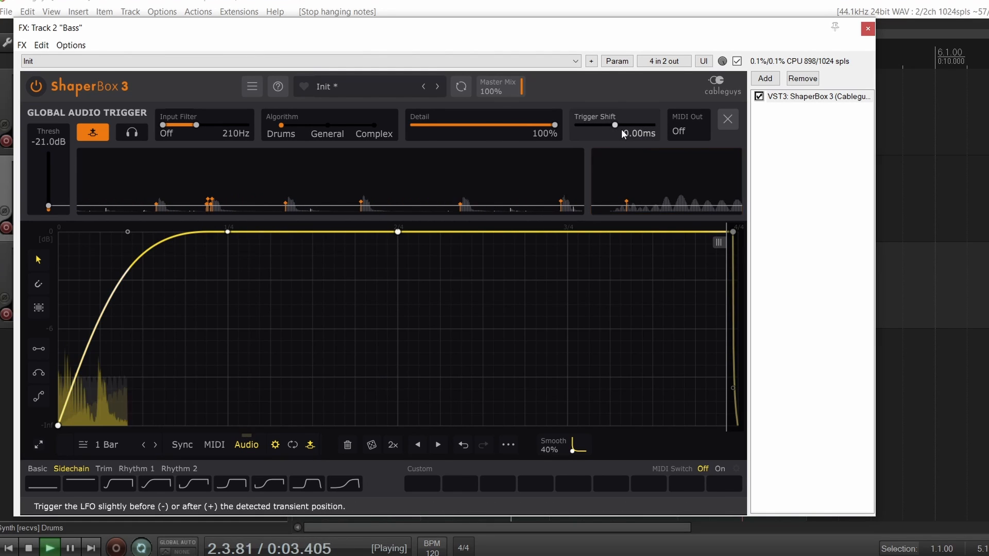
- Try trigger shifts of 4.00 ms and -4.00 ms, reset the shift to 0.00 ms and stop playback
left_click_drag(621, 130, 652, 130)
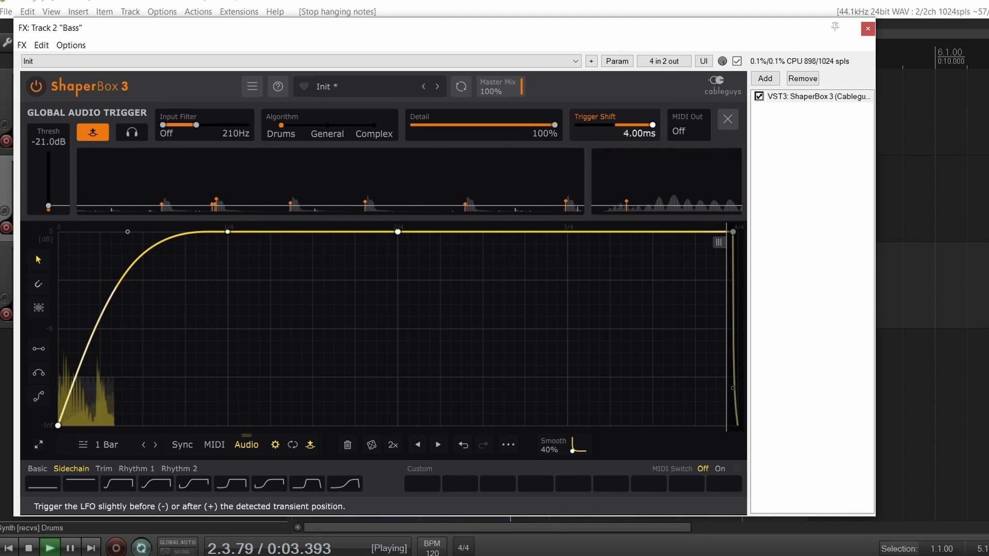
left_click_drag(653, 125, 577, 125)
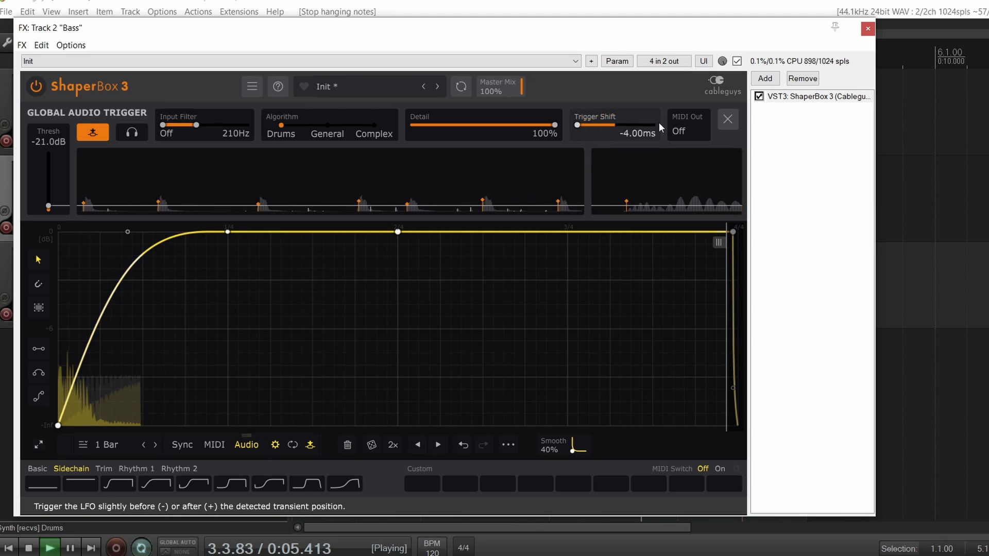
double_click(605, 127)
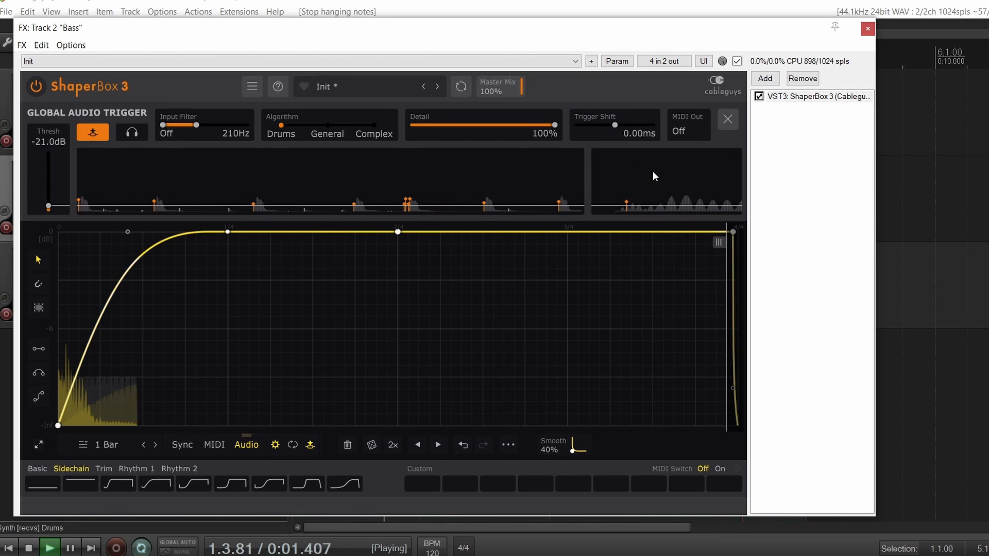
key("space")
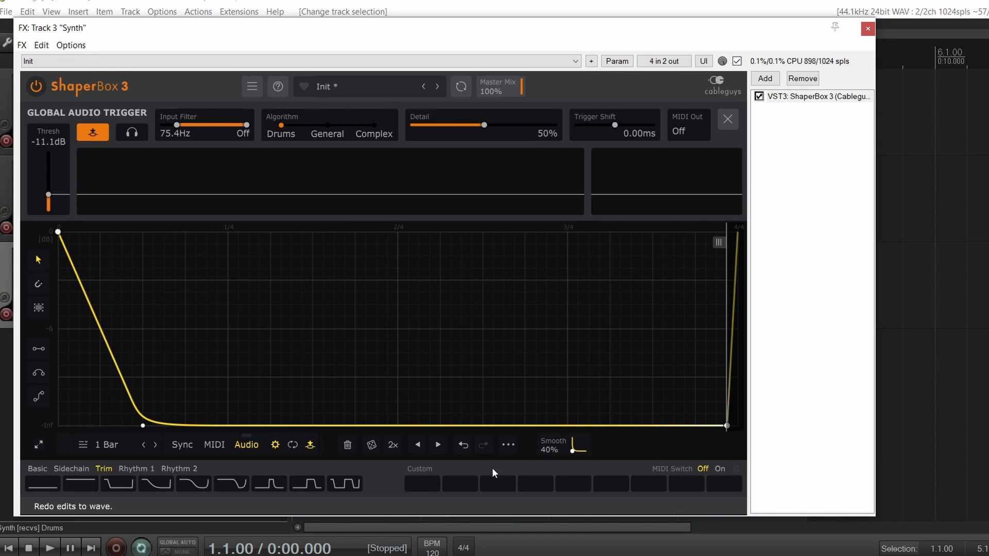
- Play the Synth track with ShaperBox 3 bypassed and re-enabled to compare the unprocessed and ducked sound
left_click(760, 99)
key("space")
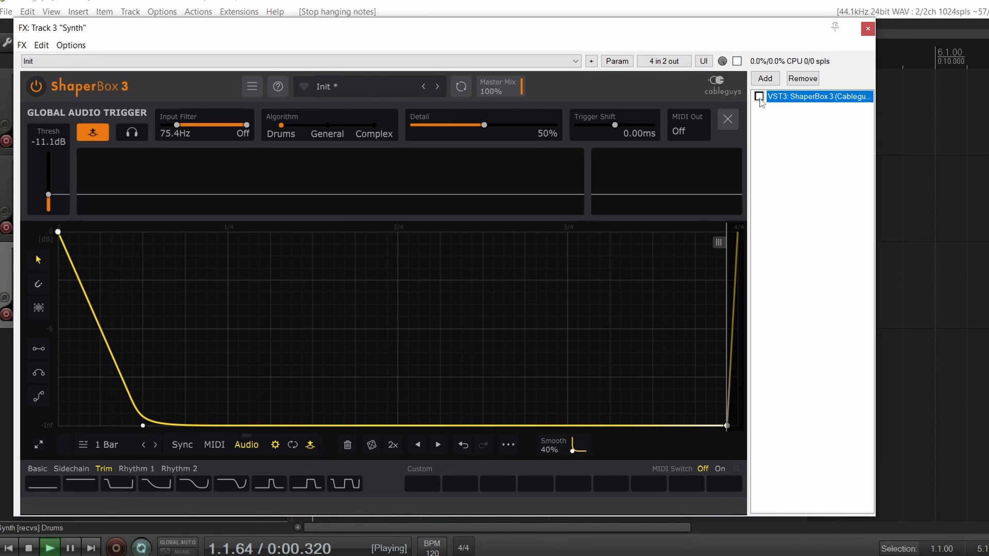
left_click(760, 98)
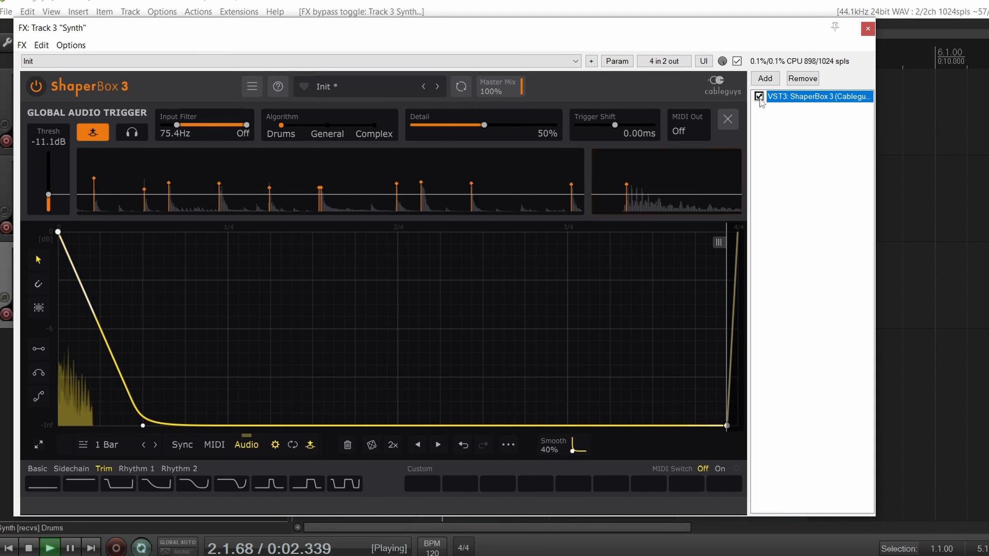
key("space")
- Extend the Volume wave's opening fall to position 0.87/4 and set the audio trigger threshold to -24.6 dB, listening to the result
left_click_drag(143, 425, 174, 426)
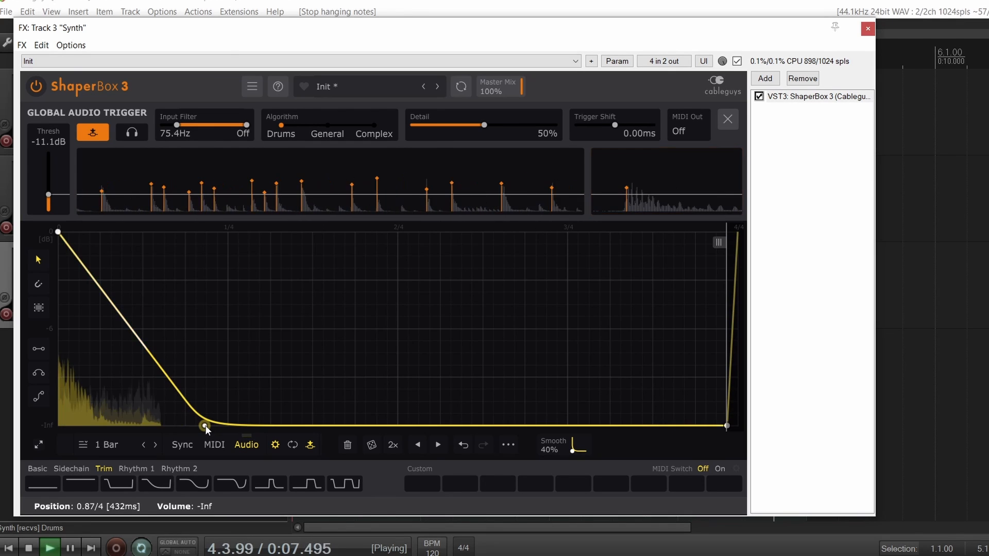
key("space")
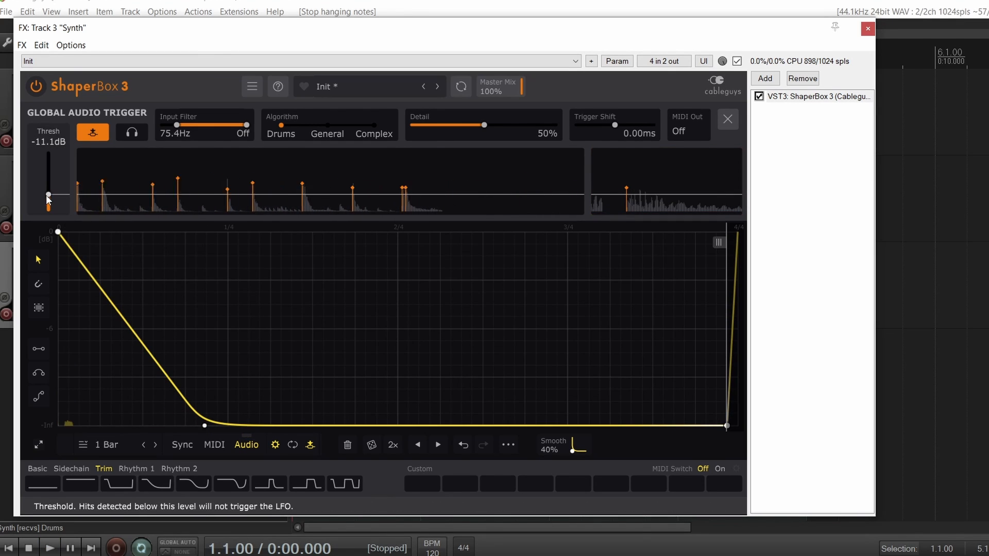
left_click_drag(47, 200, 48, 208)
key("space")
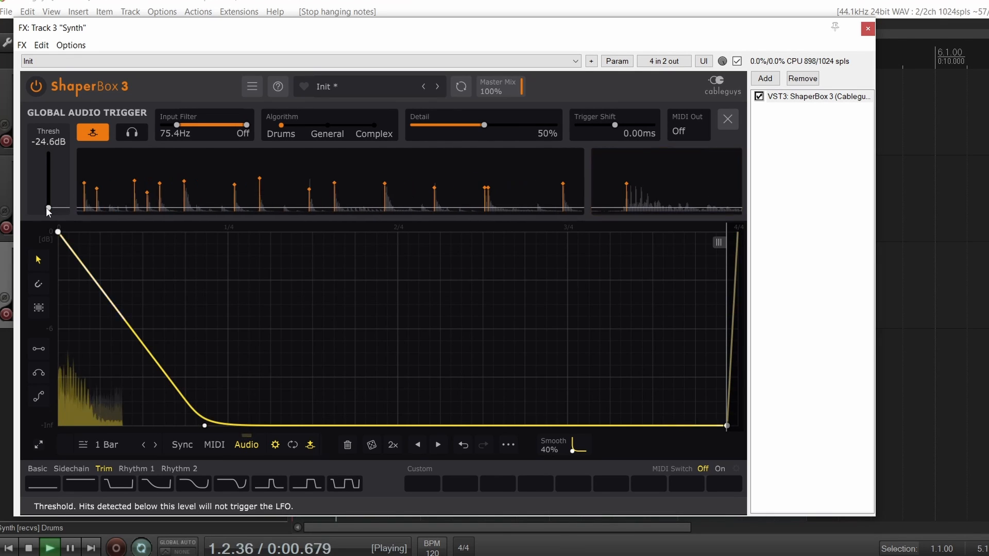
key("space")
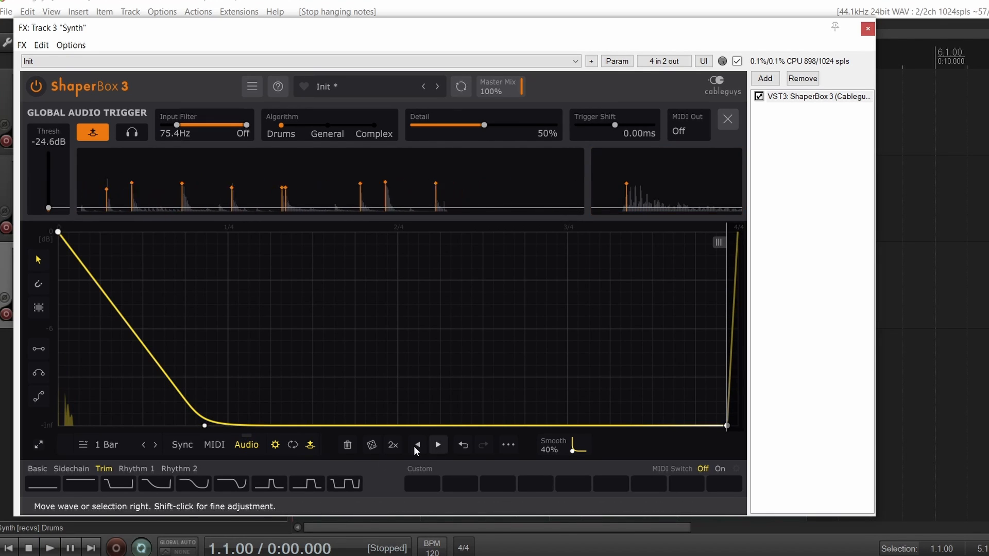
left_click(727, 119)
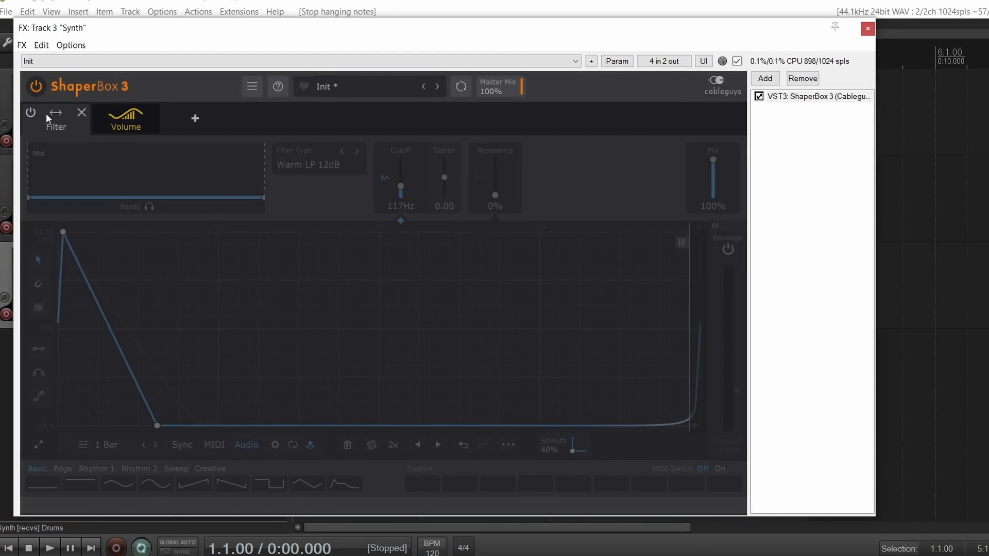
- Enable the Filter shaper and switch off the Volume shaper to hear the audio-triggered filter on its own
left_click(45, 113)
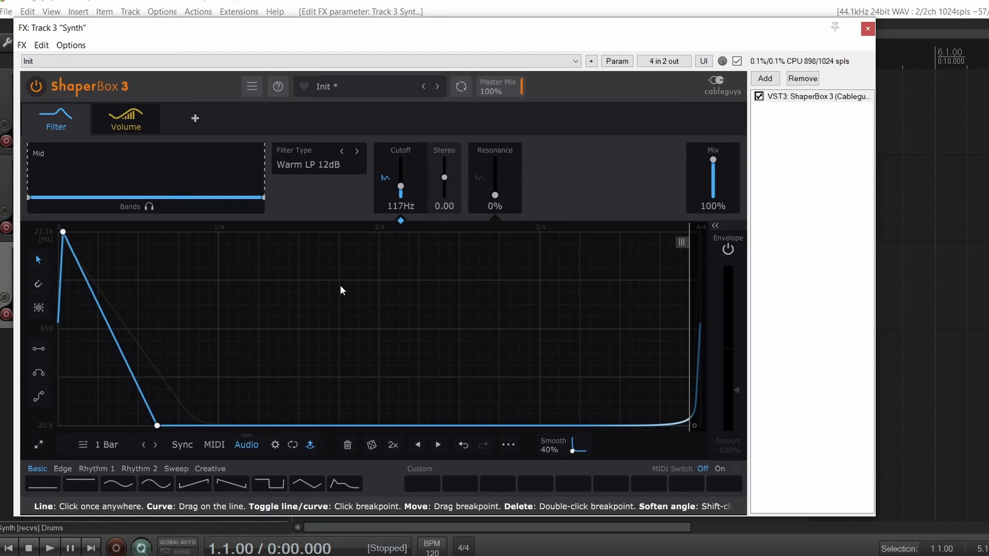
key("space")
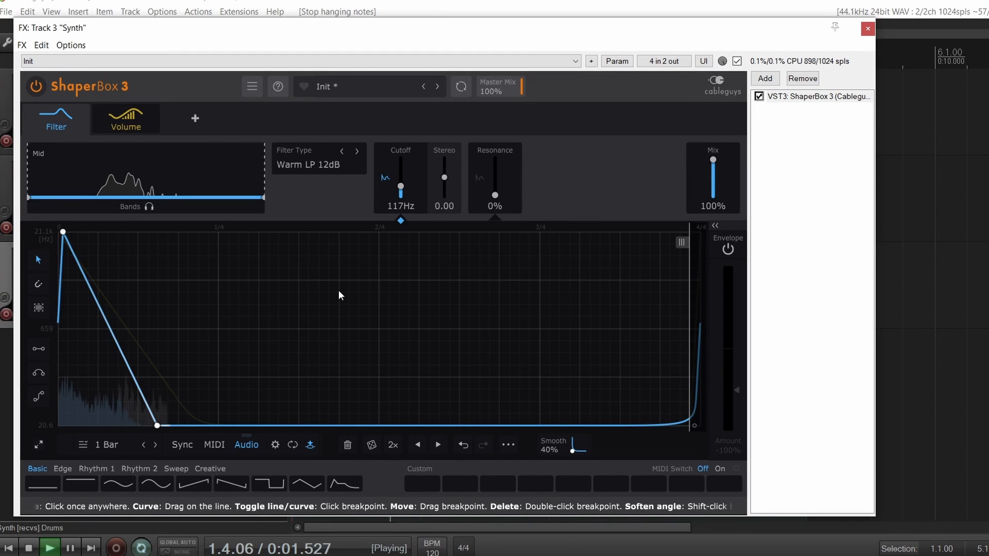
left_click(101, 114)
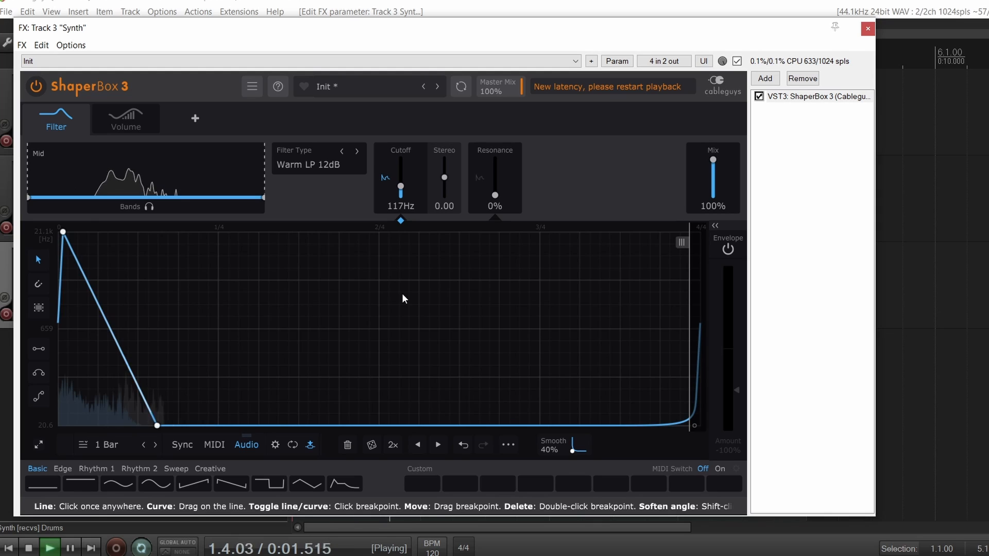
key("space")
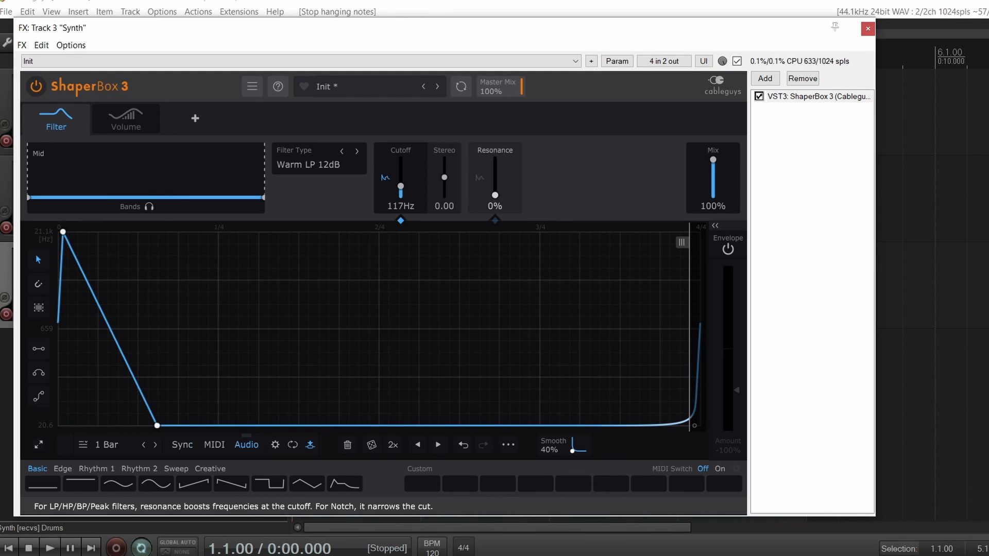
- Set the Filter shaper's resonance to 37% and its stereo offset to 13.3, checking them during playback
left_click_drag(495, 195, 444, 165)
key("space")
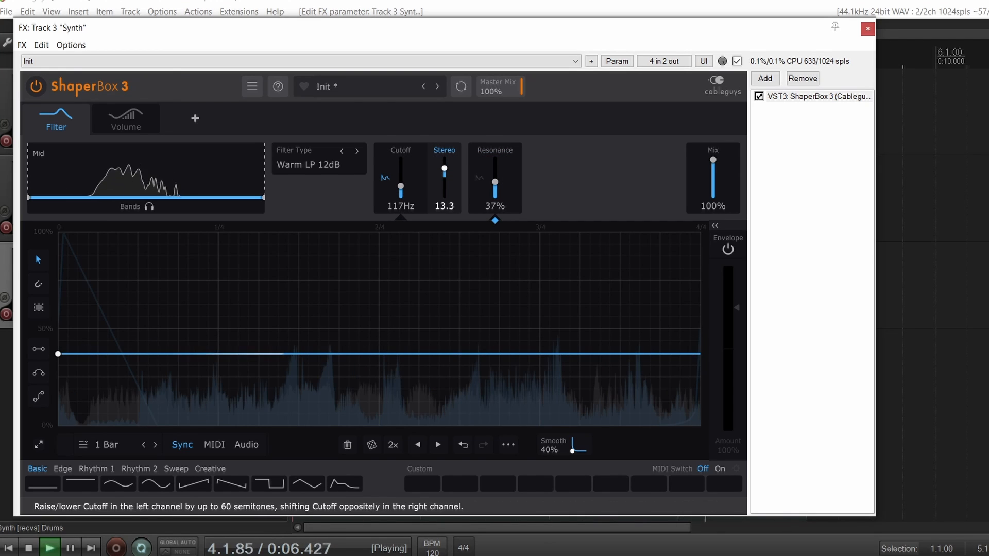
key("space")
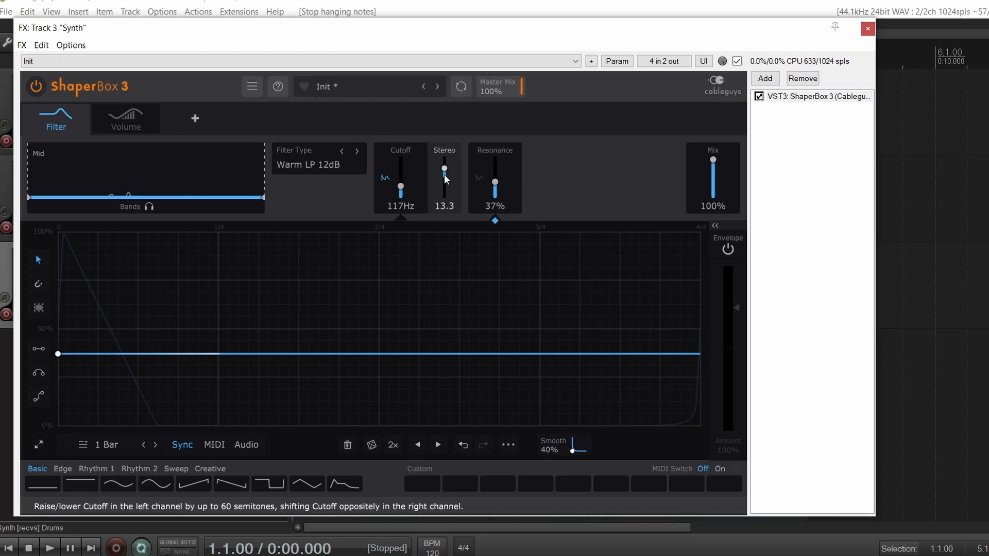
key("space")
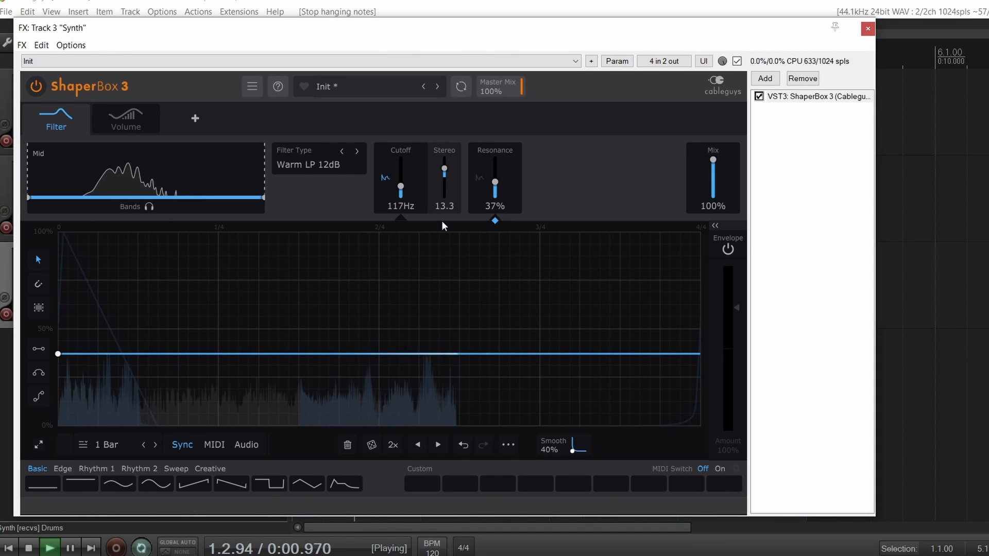
- Set the Filter shaper's cutoff to 98.0 Hz and turn the Volume shaper back on
left_click(400, 187)
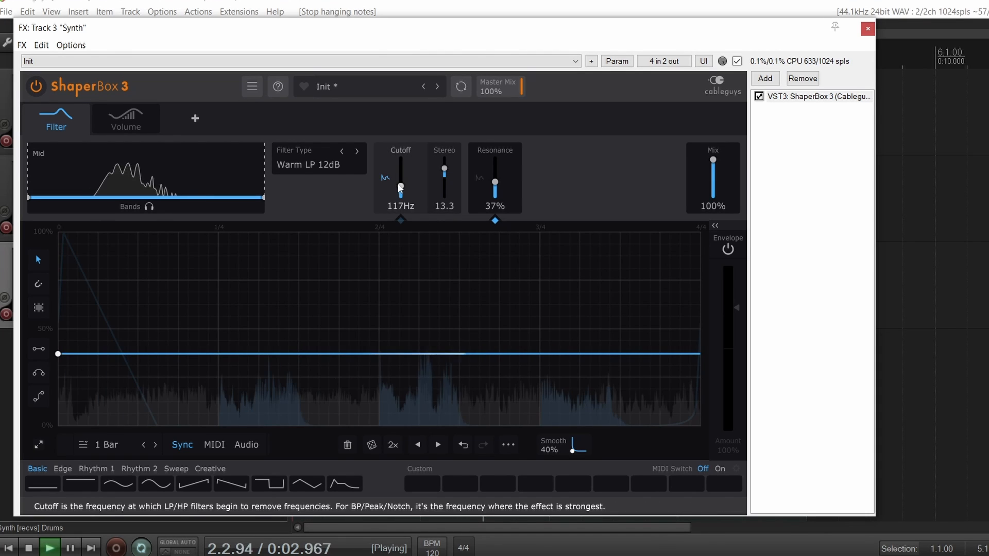
mouse_move(401, 186)
left_mouse_down()
mouse_move(401, 174)
mouse_move(400, 185)
left_mouse_up()
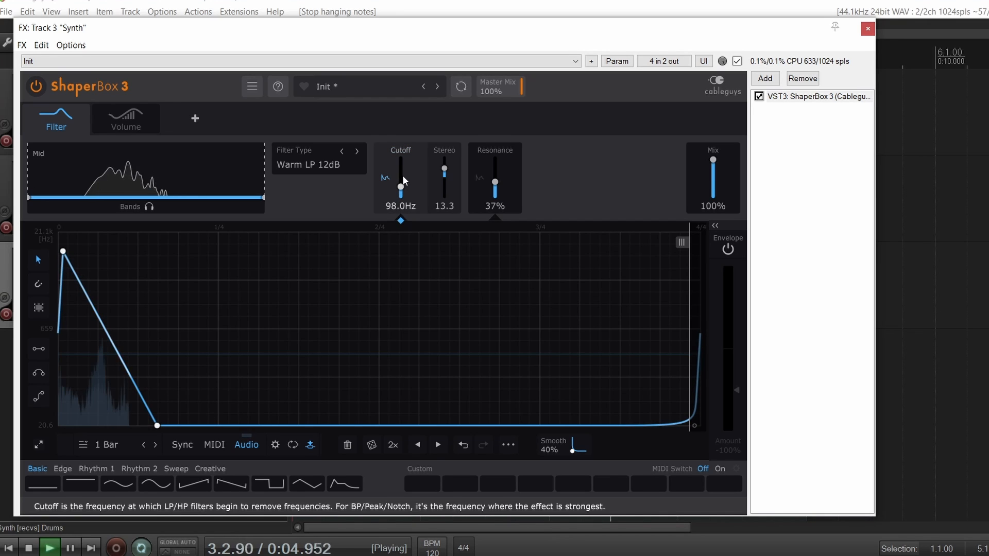
left_click(106, 117)
left_click(101, 112)
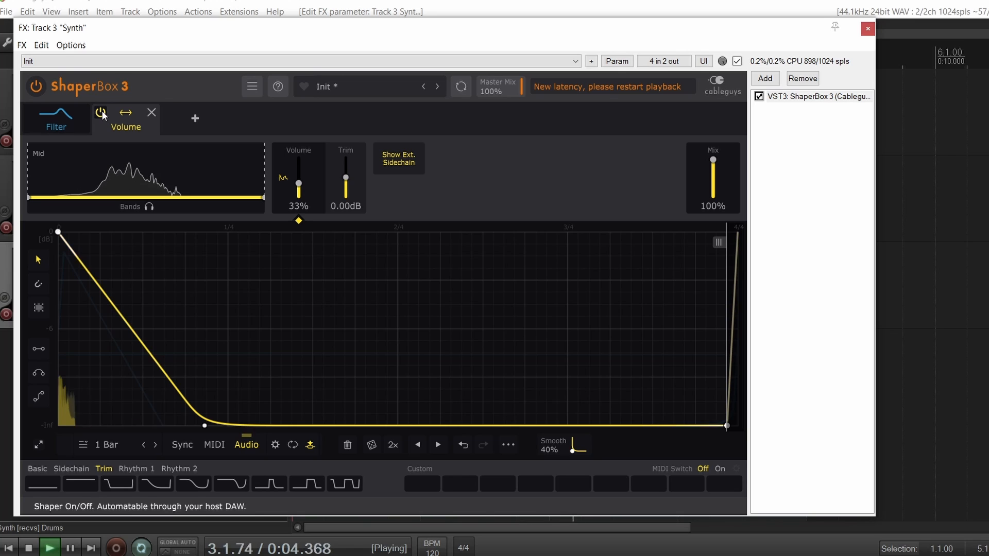
key("space")
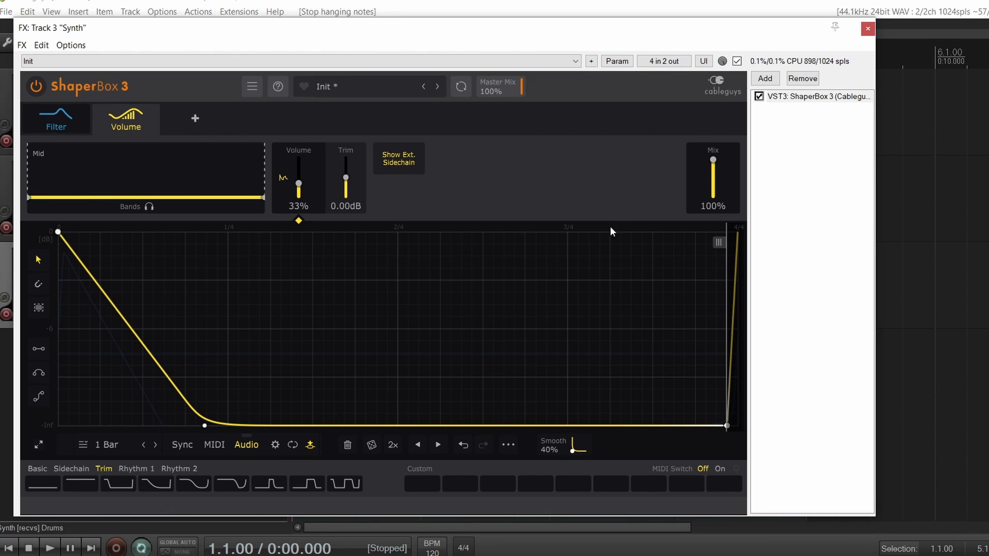
- During playback, lower the master mix to 0% and restore it to 100% to compare the dry and processed synth
key("space")
left_click_drag(502, 92, 501, 126)
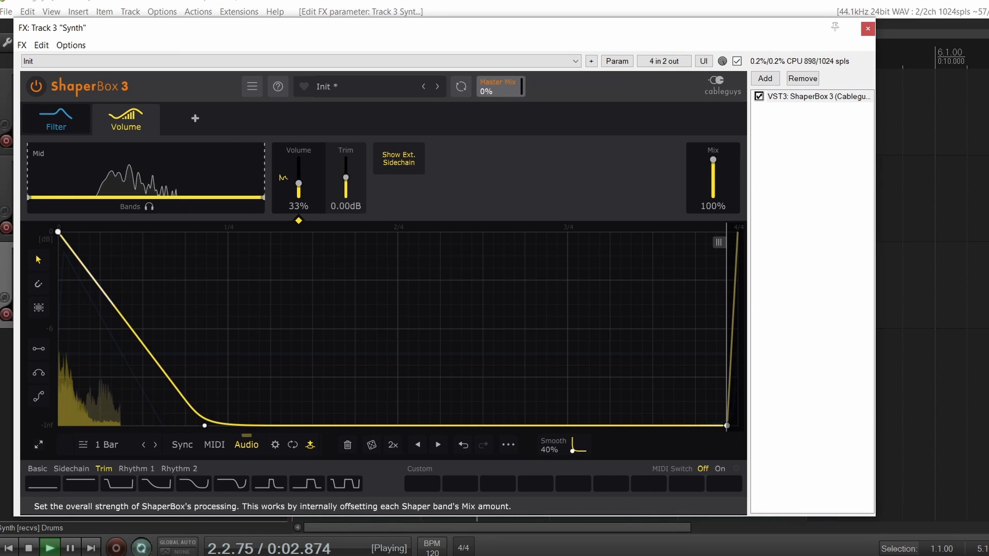
left_click_drag(502, 126, 502, 91)
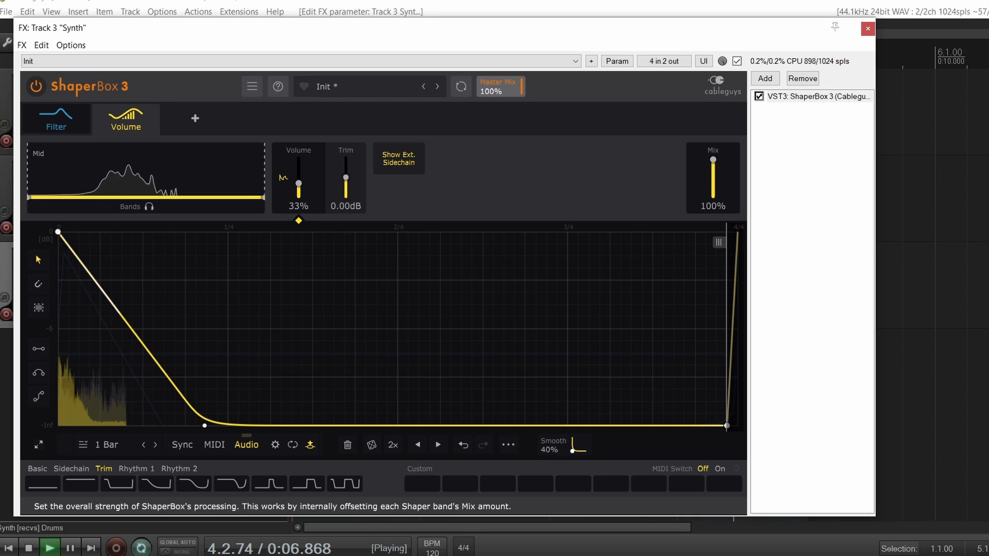
key("space")
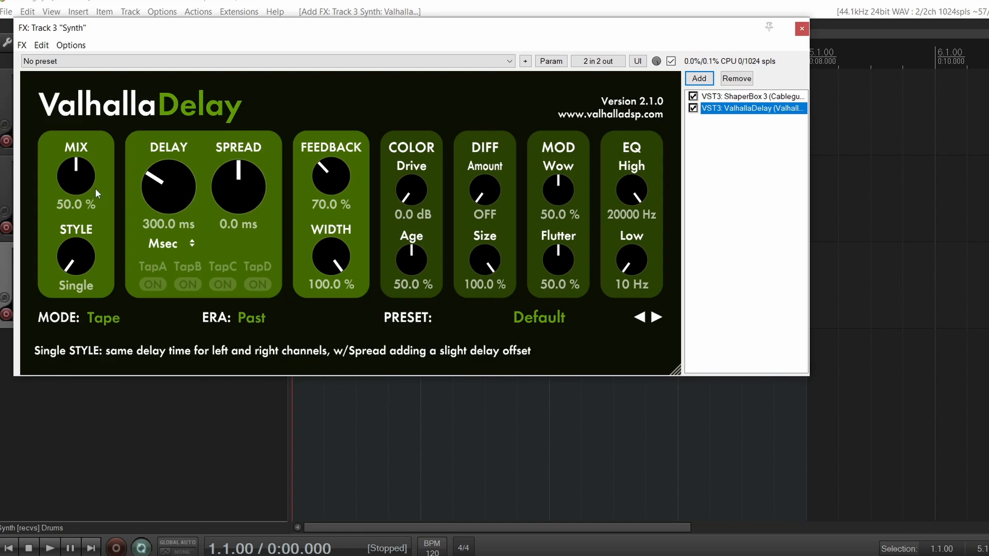
- Try ValhallaDelay after ShaperBox with 29.5% mix, 1/8 note delay, 5.2 ms spread, 97.6% feedback and 8.6 dB drive, and remove it
left_click_drag(95, 188, 72, 237)
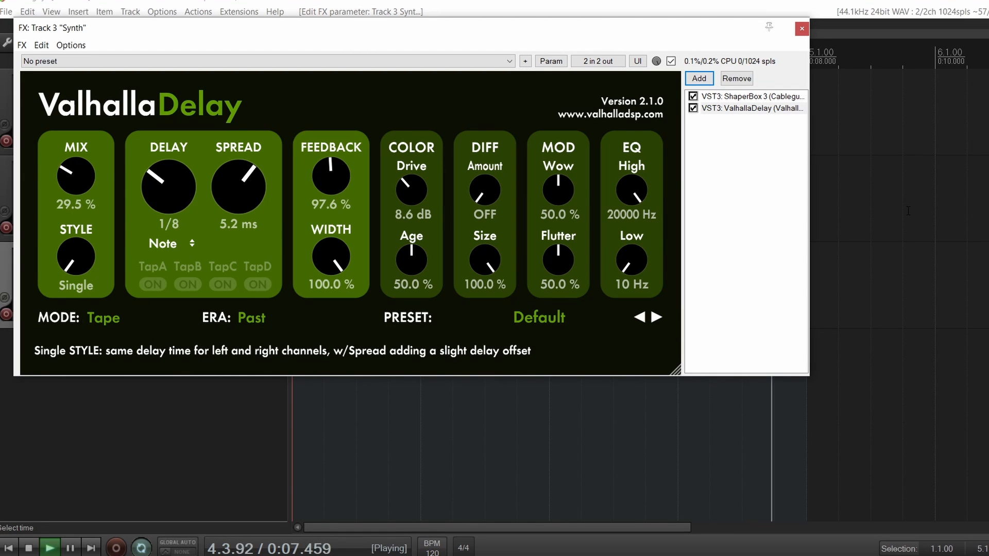
left_click(773, 98)
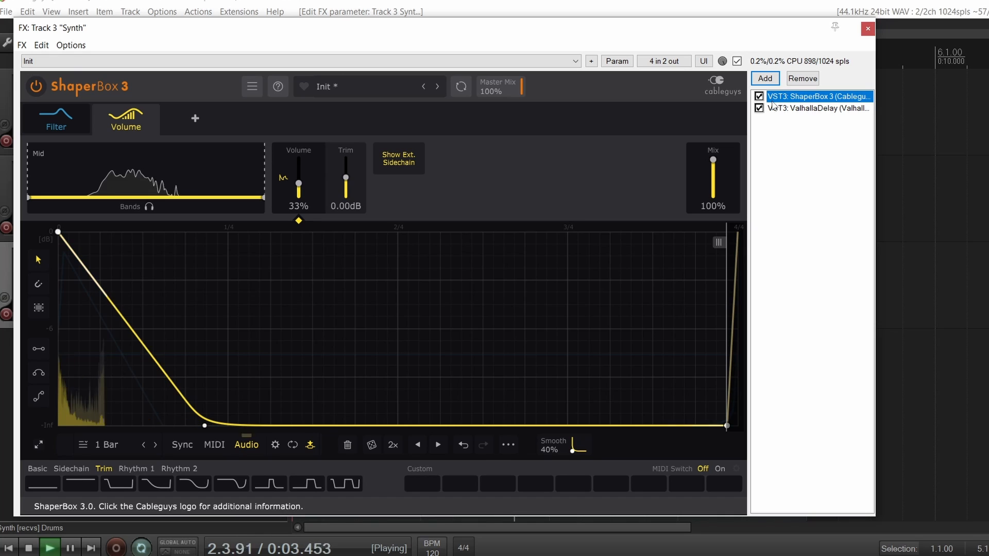
key("space")
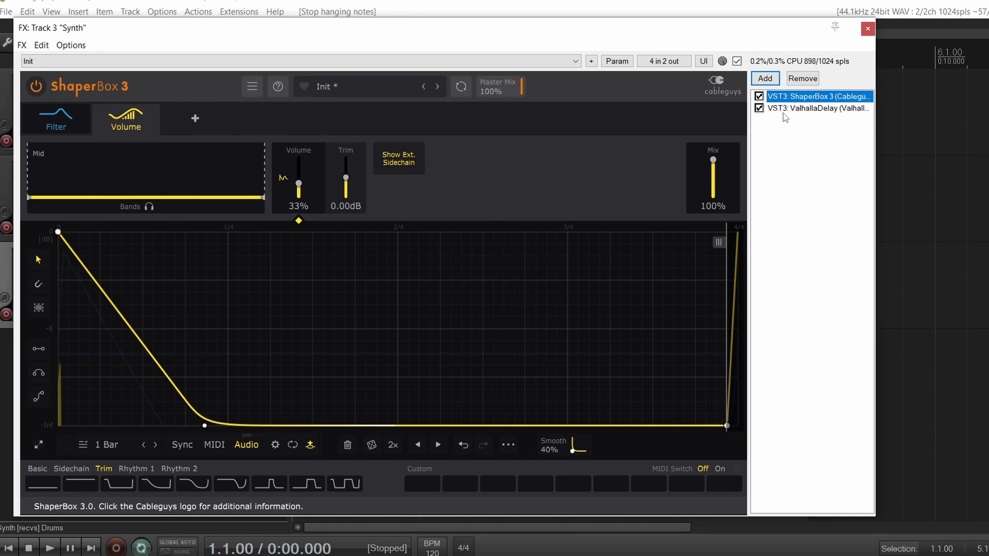
left_click(784, 108)
left_click(736, 79)
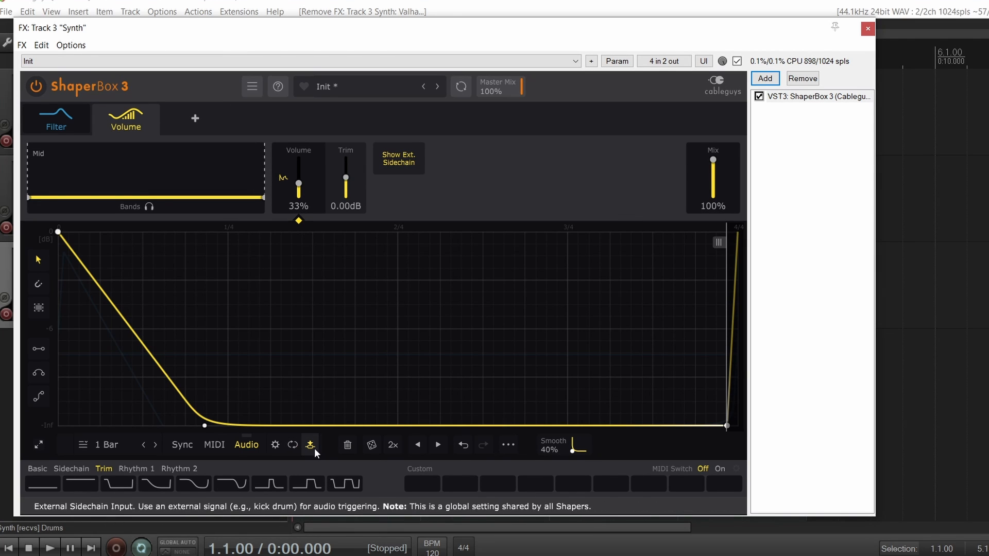
- Add a Liquid shaper to the Synth's chain, keeping its type on Flanger
left_click(202, 120)
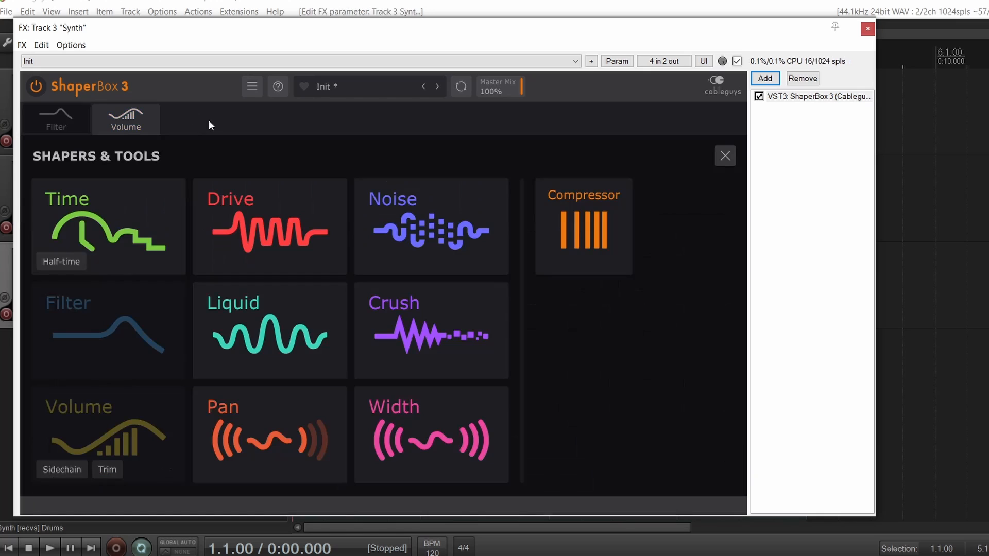
left_click(280, 306)
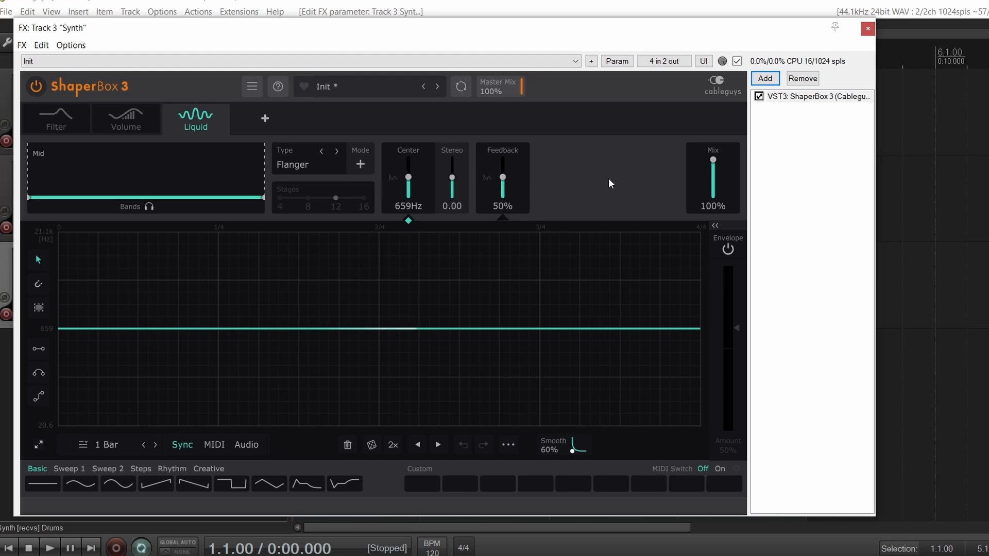
left_click(309, 164)
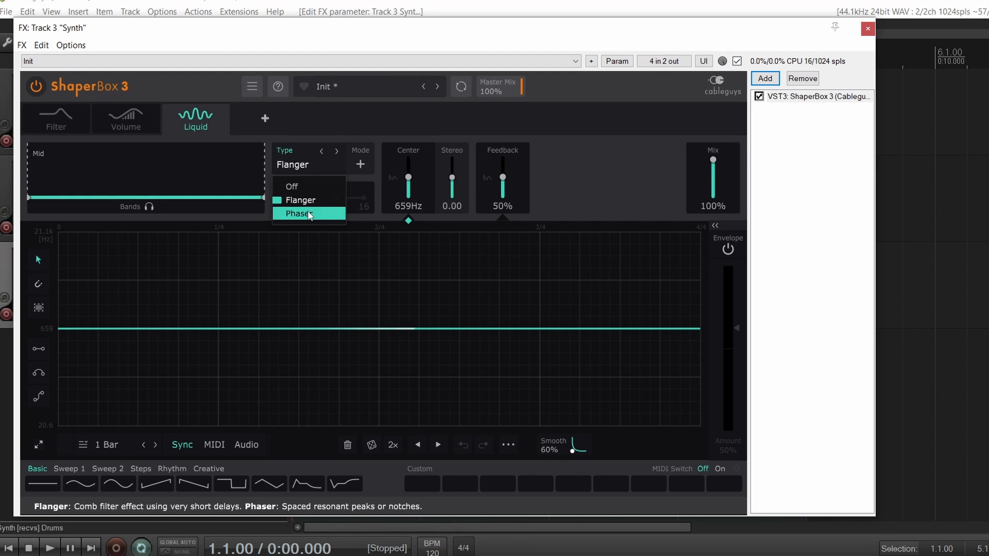
left_click(559, 190)
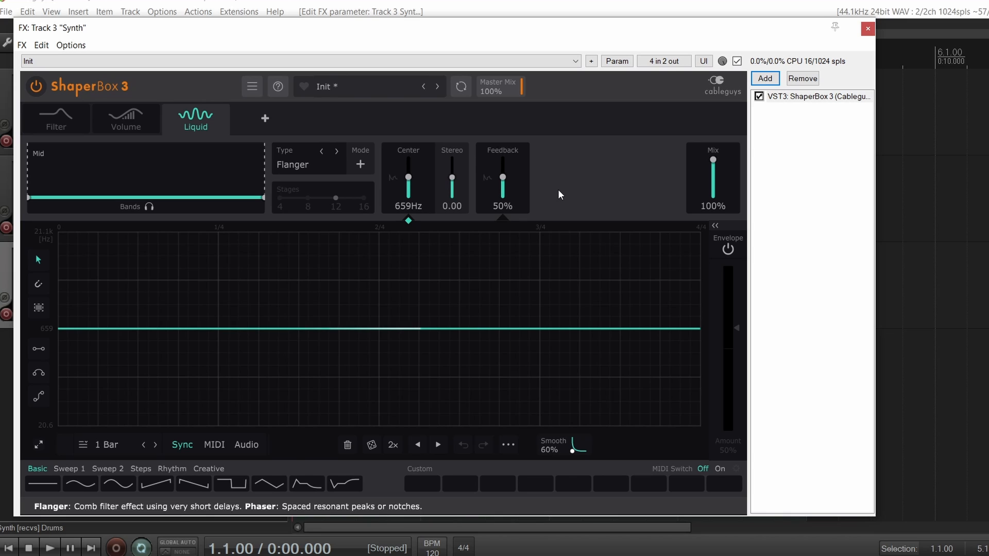
- Load the fourth Sweep 1 wave into the Liquid shaper's center modulation and listen to it
left_click(77, 470)
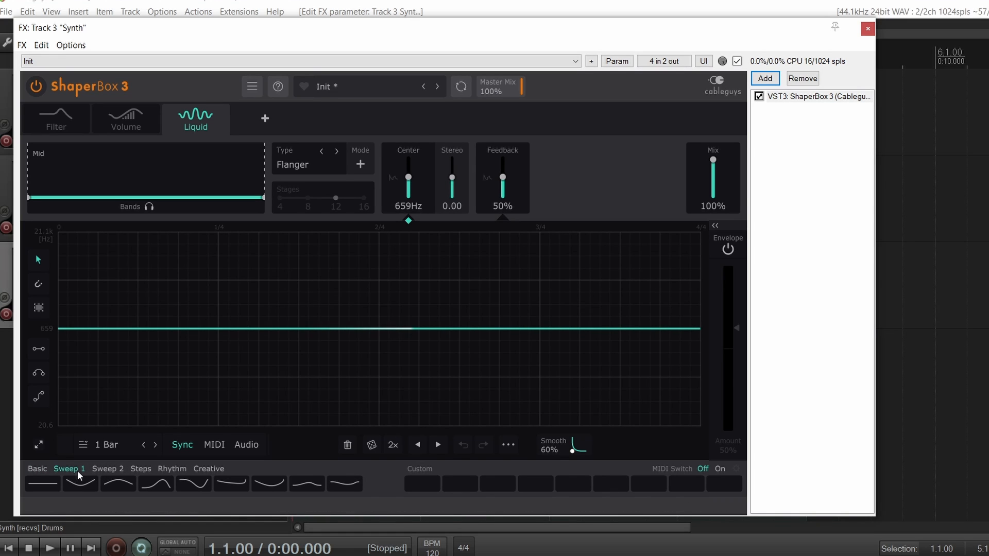
left_click(156, 484)
key("space")
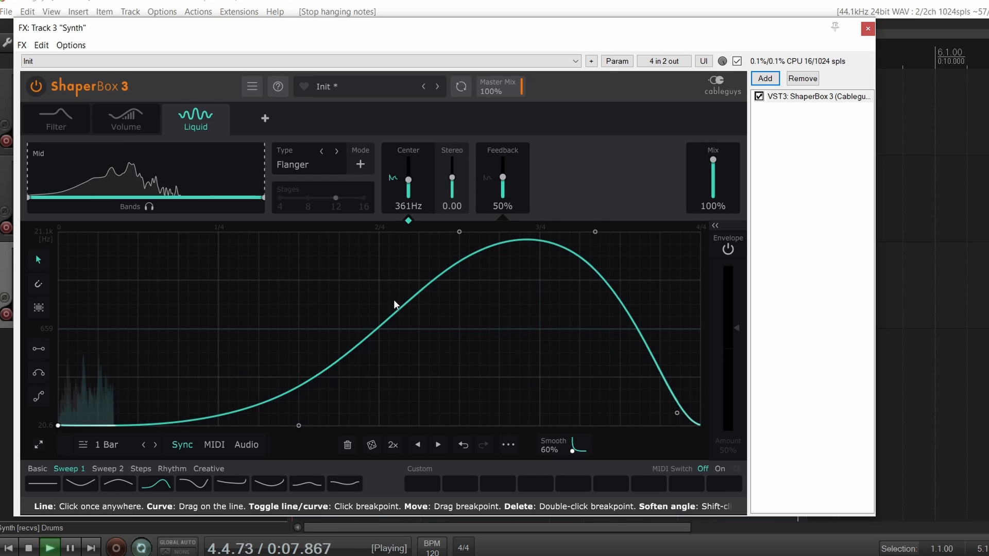
- Try the Liquid shaper's Phaser type with 16 stages and negative mode during playback, and return it to Flanger
left_click(337, 151)
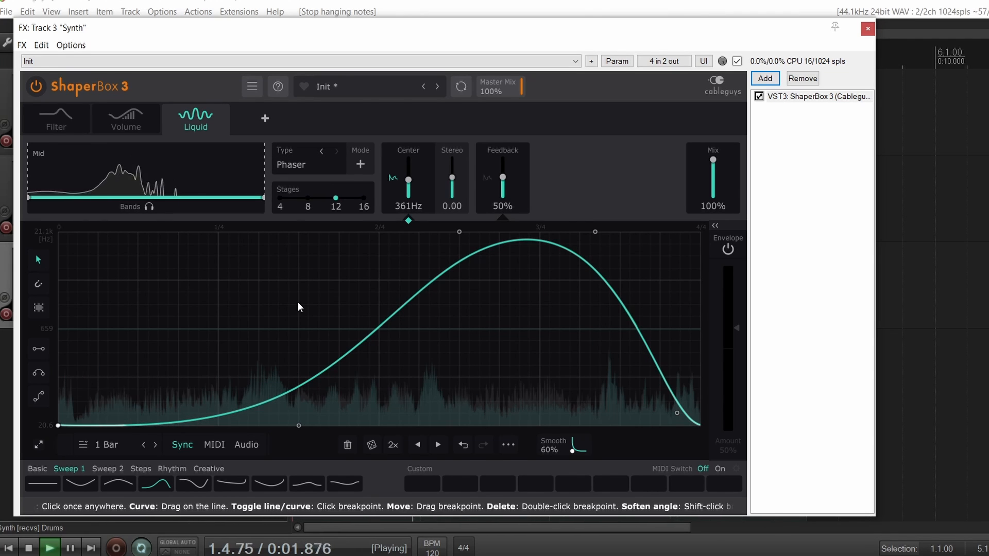
left_click(363, 198)
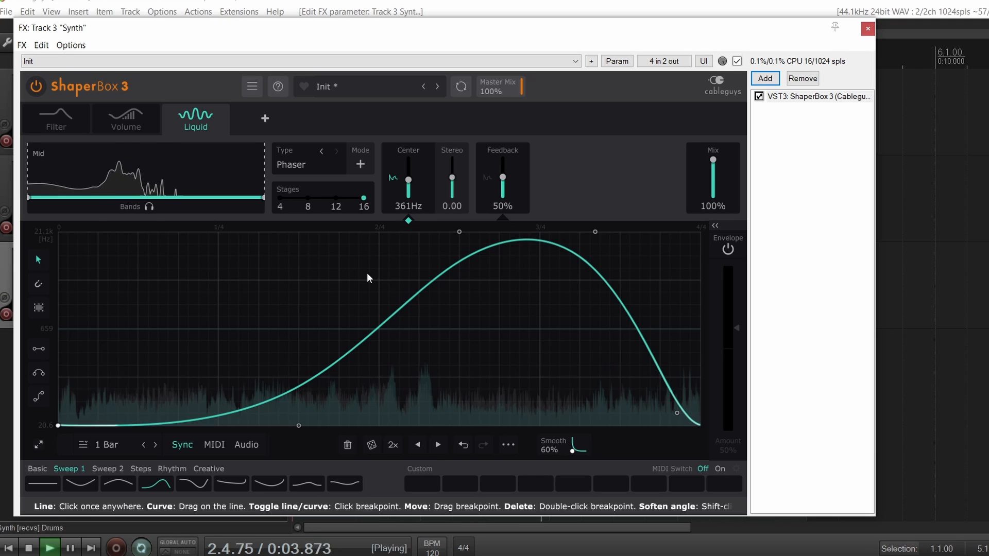
left_click(361, 167)
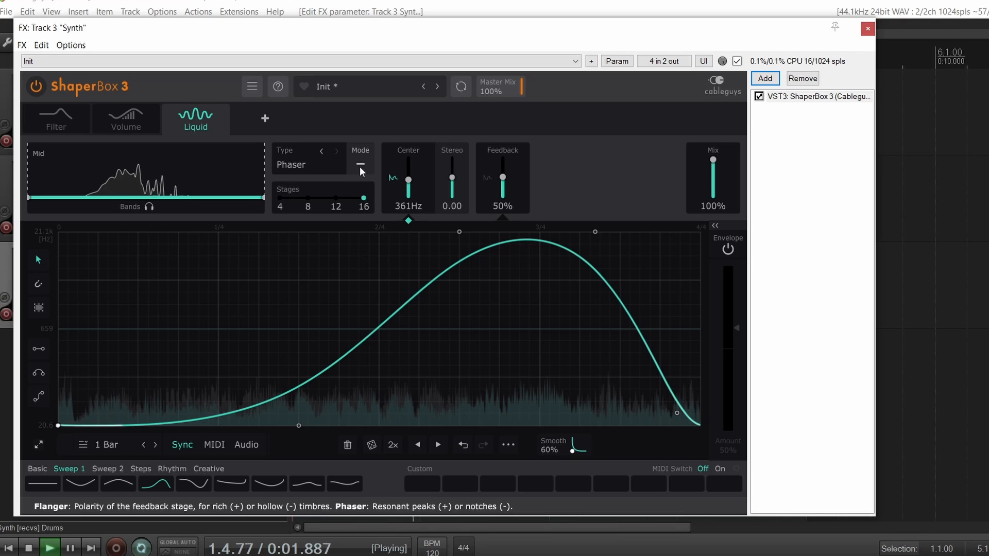
left_click(312, 166)
left_click(299, 199)
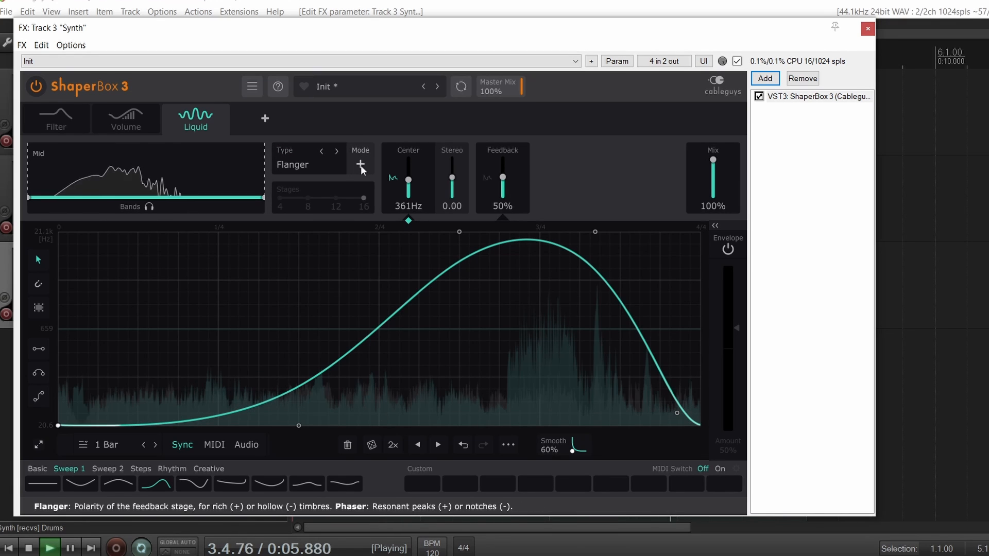
- Compare the Flanger's negative and positive modes, and load the fourth Steps wave into the center modulation
left_click(360, 165)
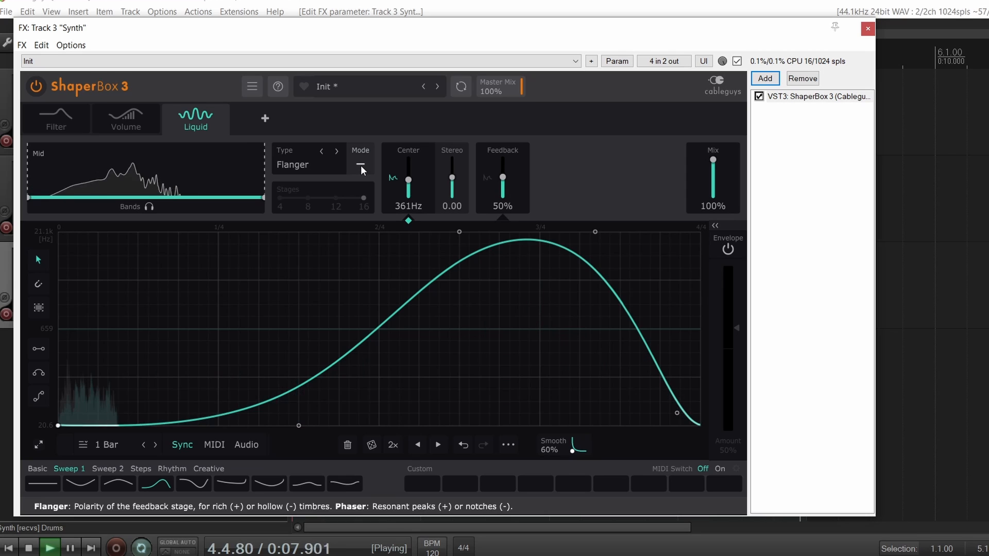
left_click(361, 165)
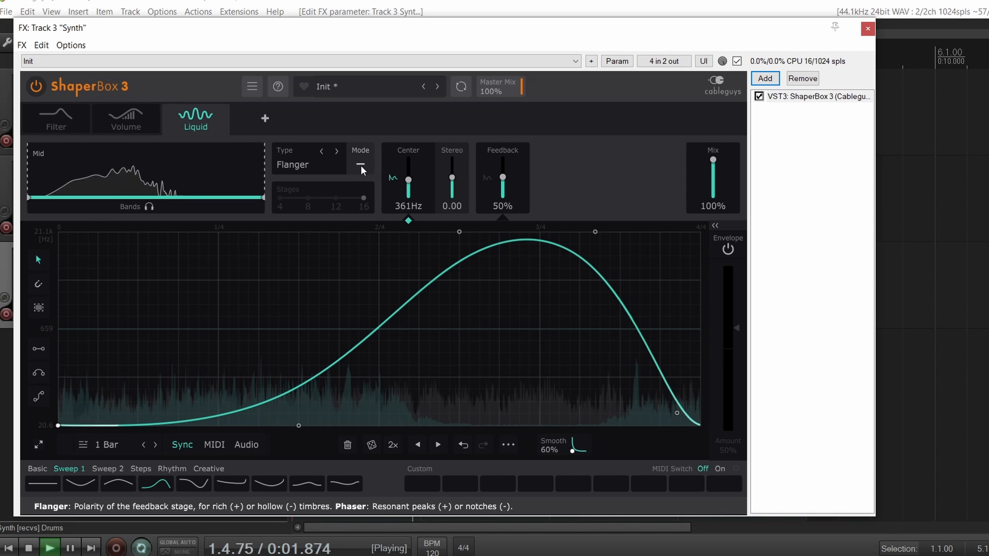
left_click(136, 469)
left_click(150, 483)
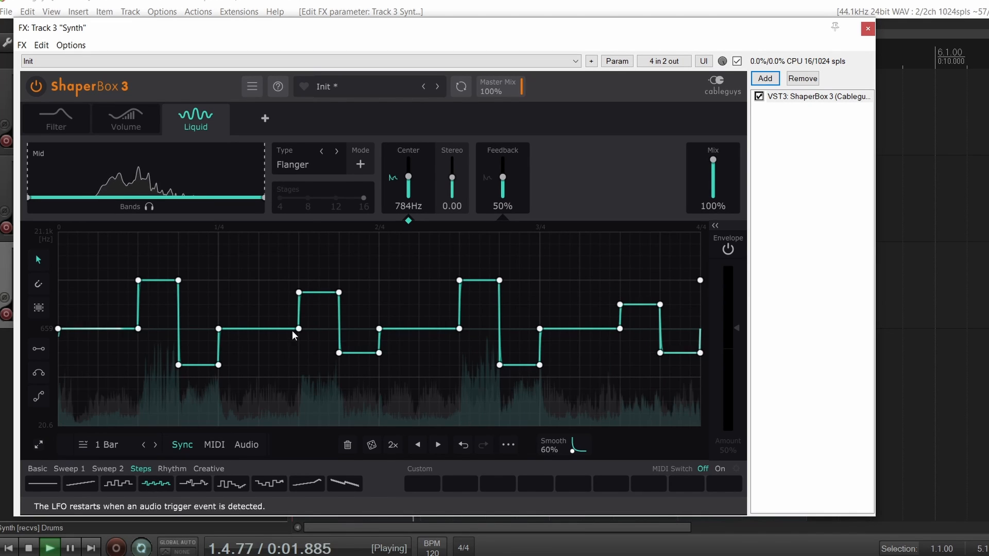
- Switch the Liquid shaper to Phaser with 4 stages, a stereo offset of 24.6 and 76% feedback
left_click(306, 164)
left_click(308, 213)
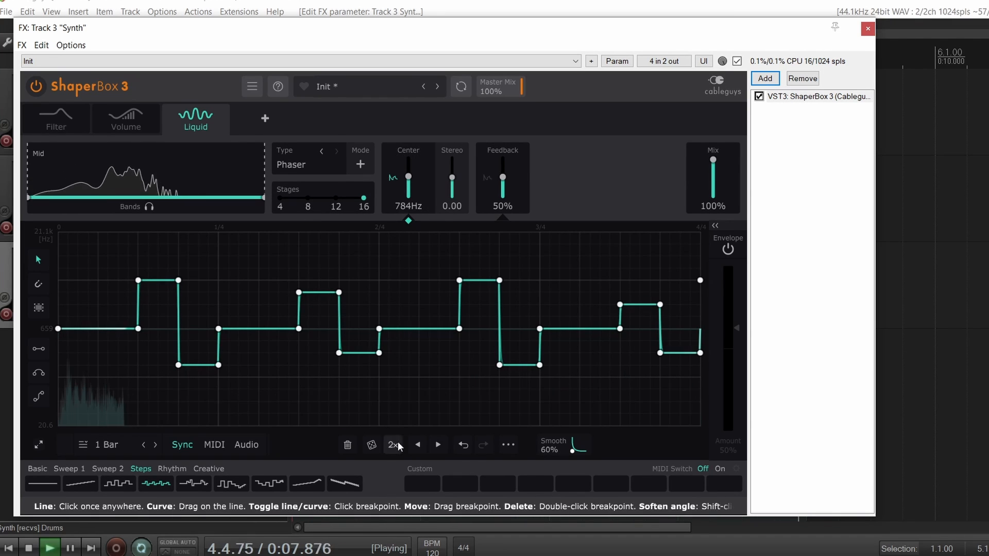
left_click_drag(451, 178, 502, 167)
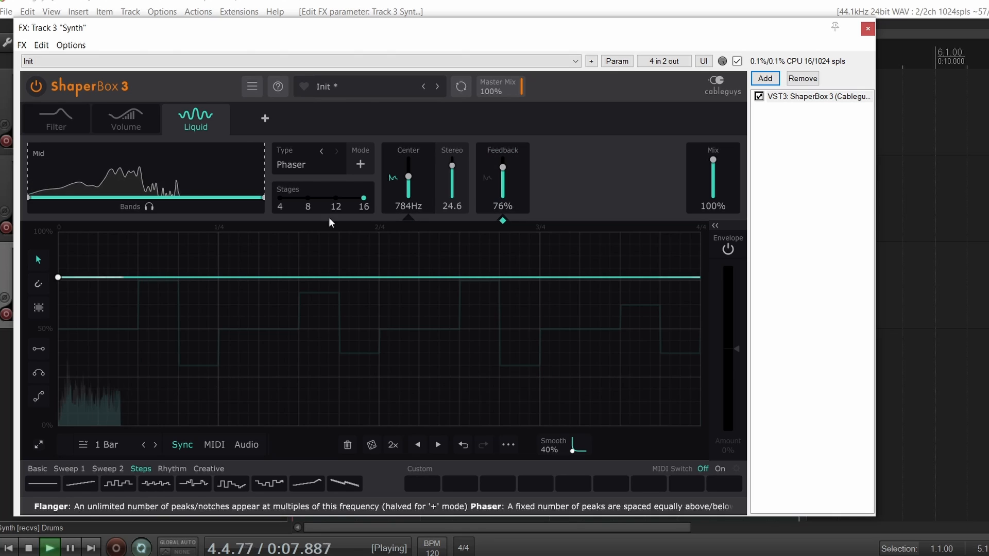
left_click(281, 200)
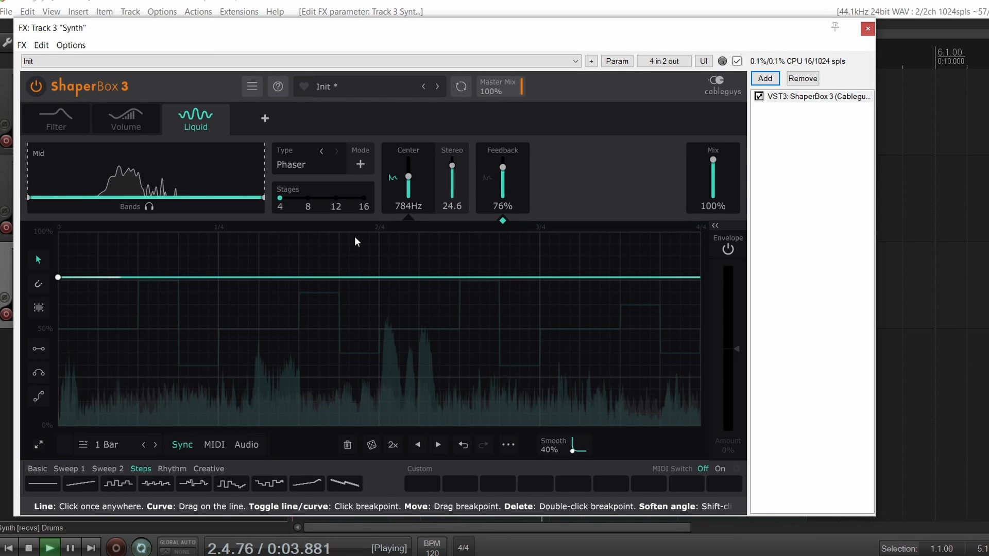
- Load the eighth Rhythm wave into the feedback modulation and set the Phaser to 12 stages
left_click(173, 469)
left_click(300, 484)
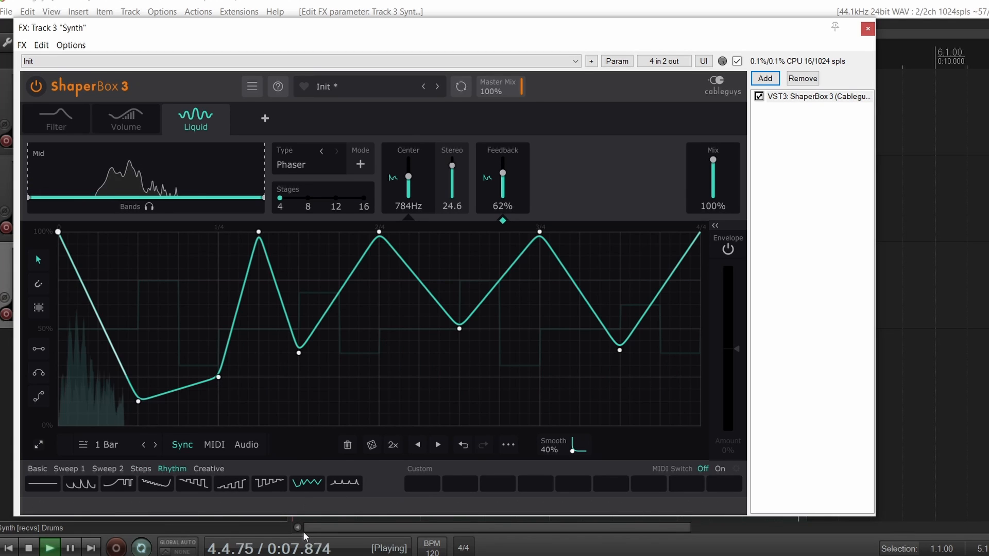
left_click(342, 201)
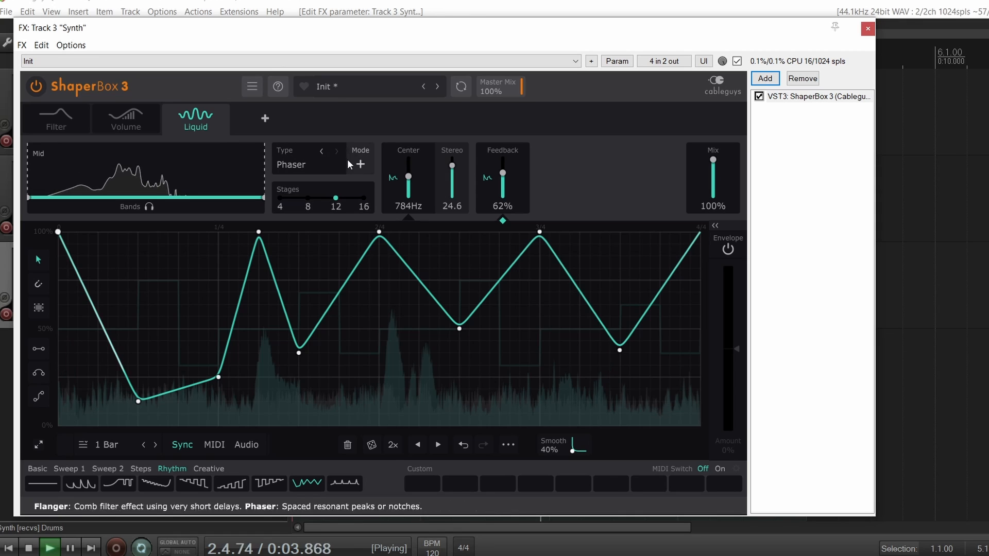
- Compare the Phaser's negative and positive modes, and change the Liquid type to Flanger
left_click(361, 164)
left_click(361, 164)
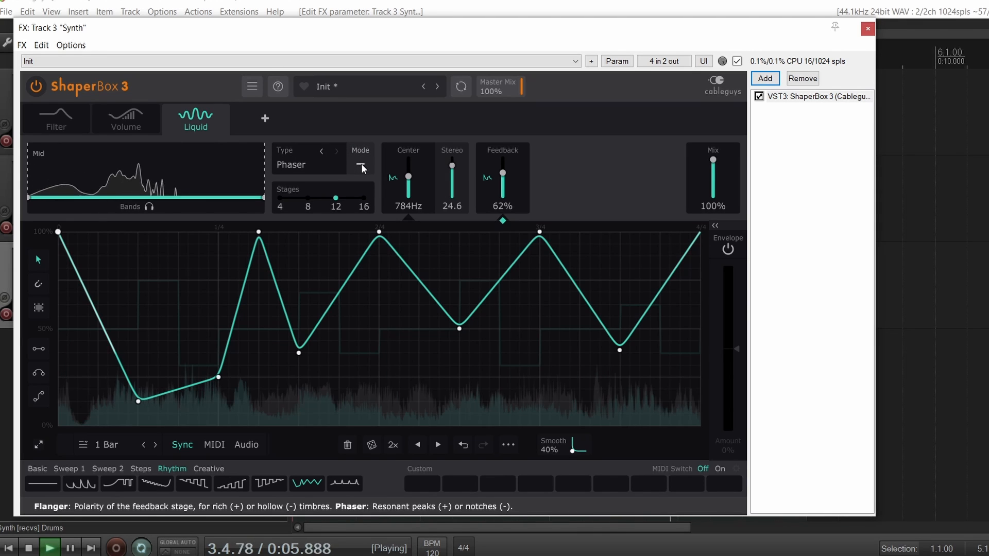
left_click(307, 170)
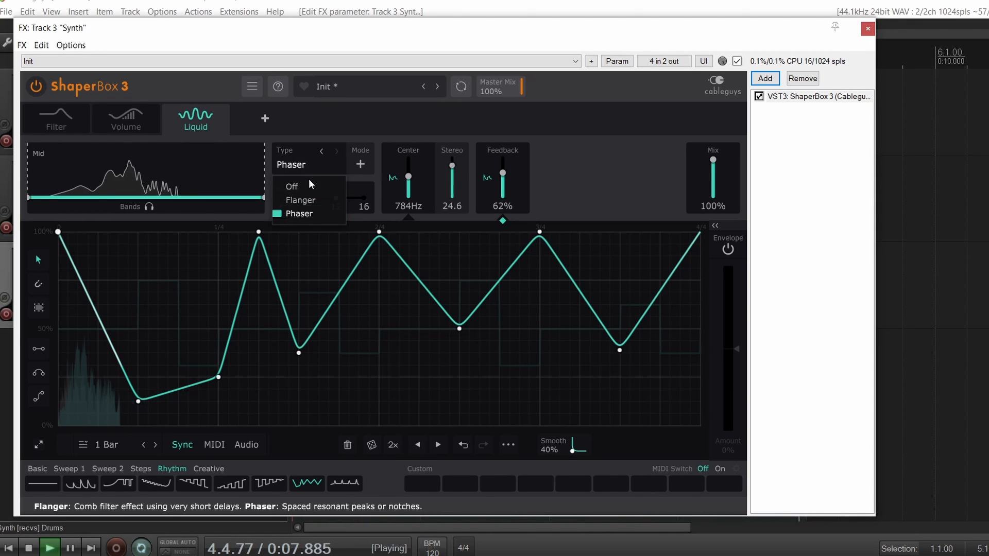
left_click(309, 202)
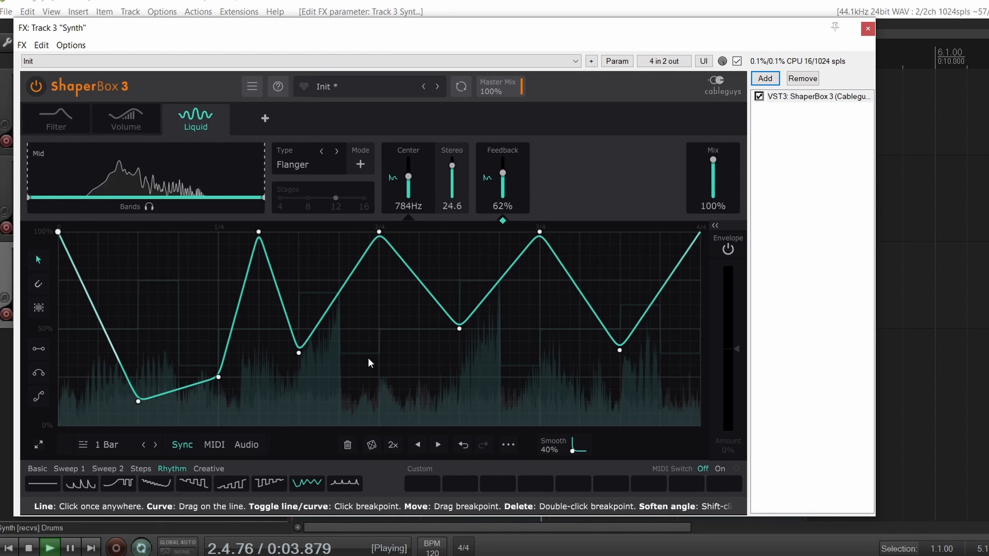
- Flatten the feedback curve by lowering its three inner peaks to about 75–80% and slightly raising the dips next to them
left_click_drag(379, 231, 378, 270)
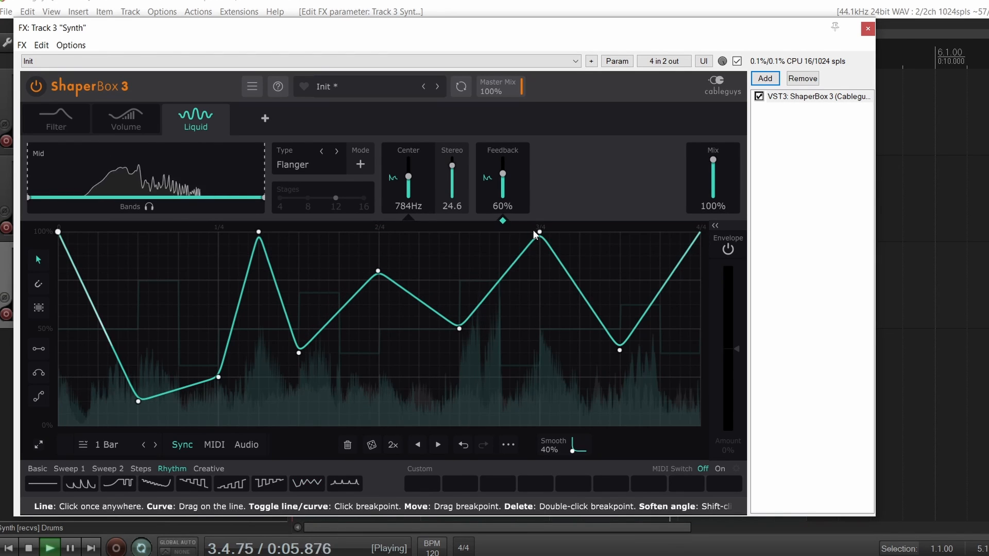
left_click_drag(540, 232, 542, 276)
left_click_drag(459, 328, 459, 315)
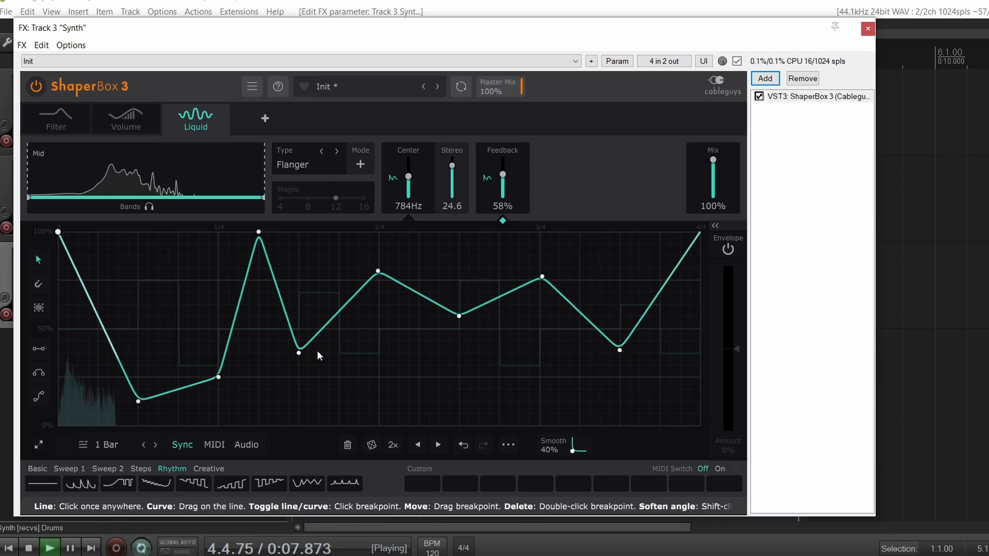
left_click_drag(299, 353, 300, 342)
left_click_drag(259, 232, 253, 283)
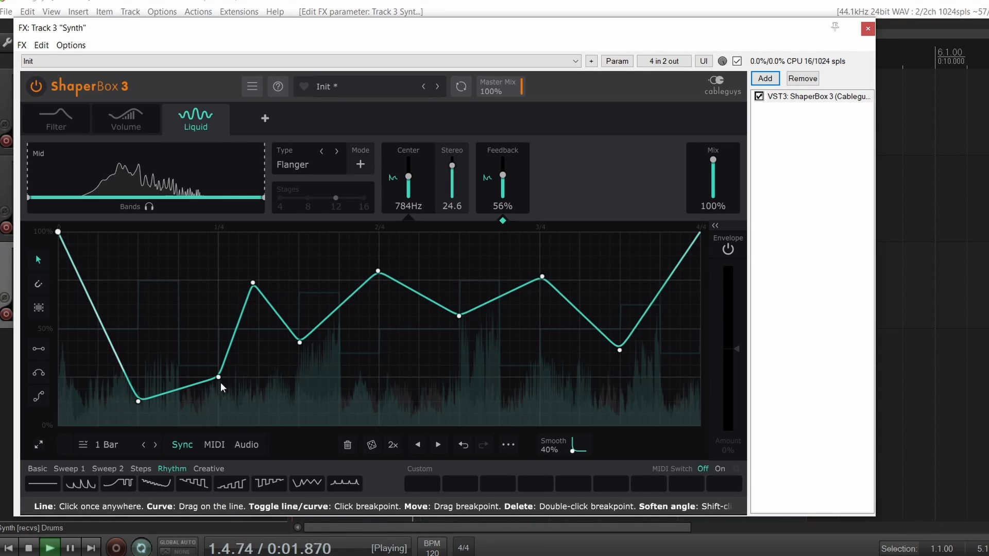
left_click_drag(218, 377, 217, 371)
- Move the feedback curve's first dip to position 0.42/4 at 32% feedback, and give the first and last dips soft angles
right_click(138, 402)
left_click(138, 401)
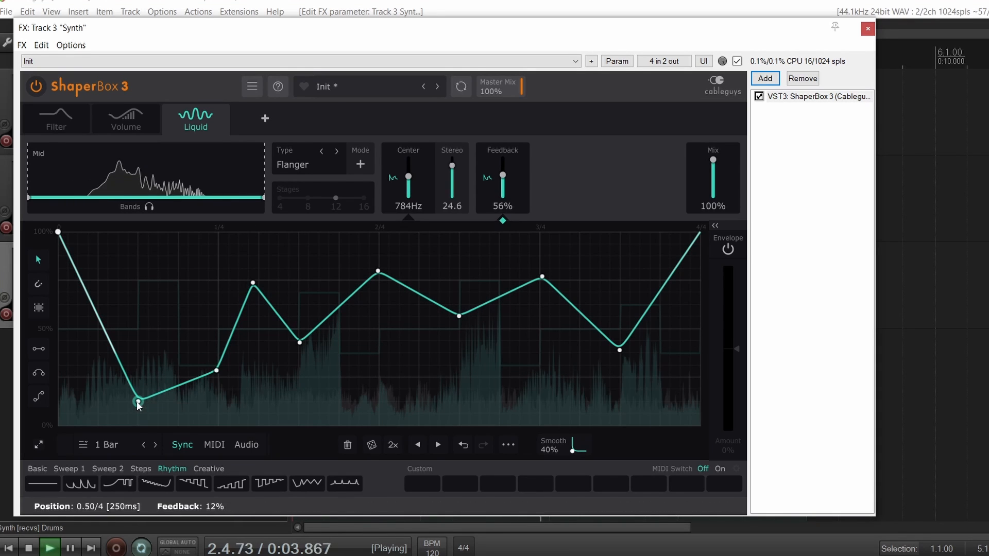
left_click_drag(138, 401, 126, 364)
right_click(125, 364)
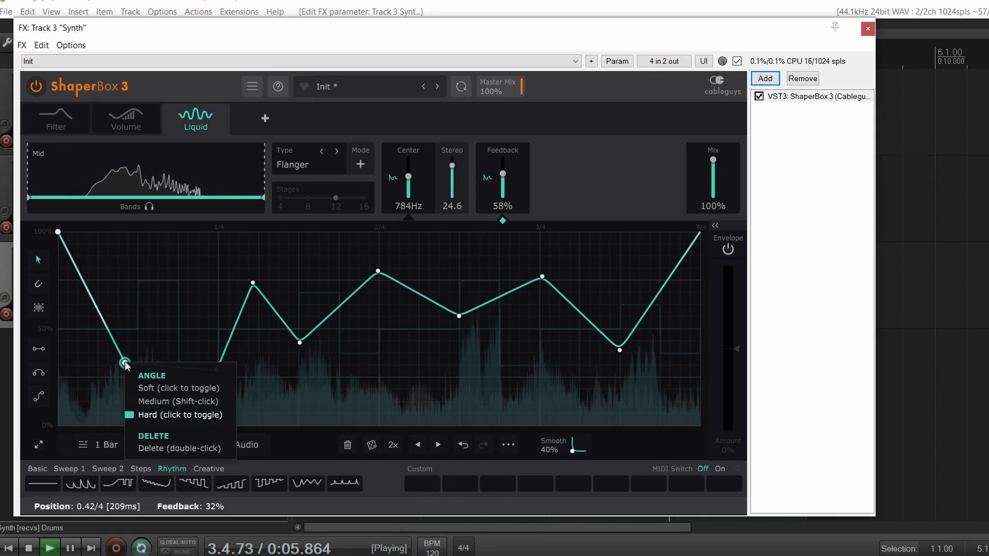
left_click(149, 384)
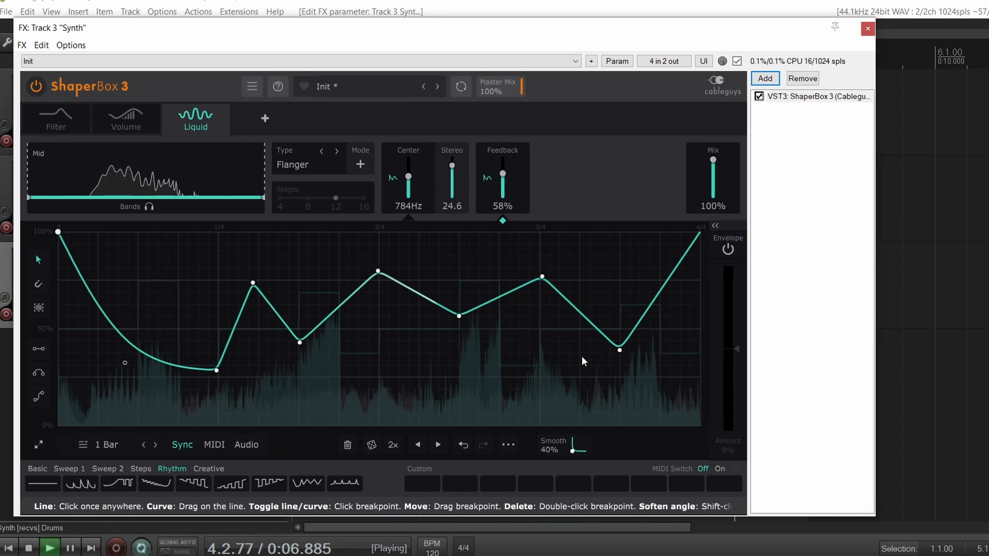
right_click(620, 350)
left_click(643, 375)
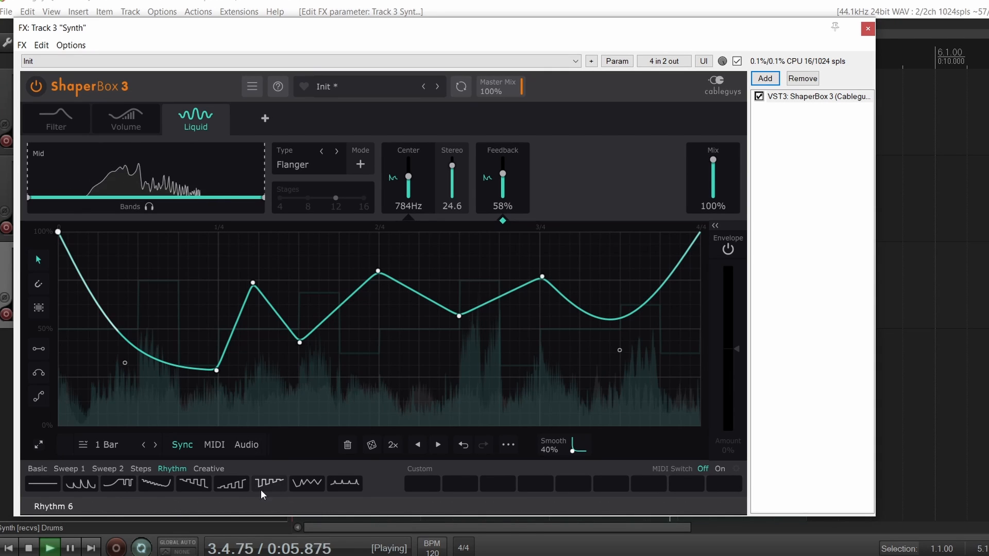
- Load the eighth Creative wave into the feedback modulation and set the Liquid type to Phaser with 4 stages
left_click(211, 469)
left_click(314, 490)
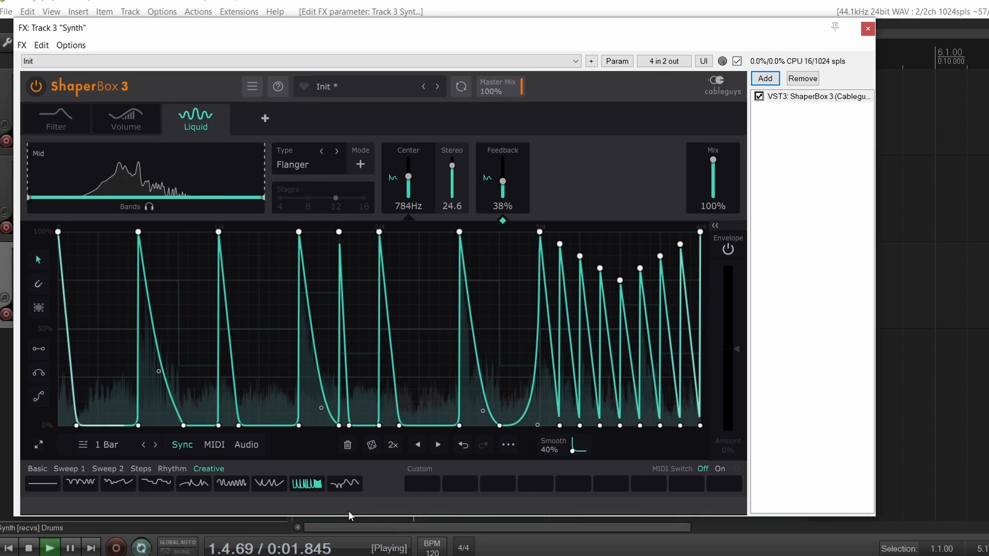
left_click(323, 168)
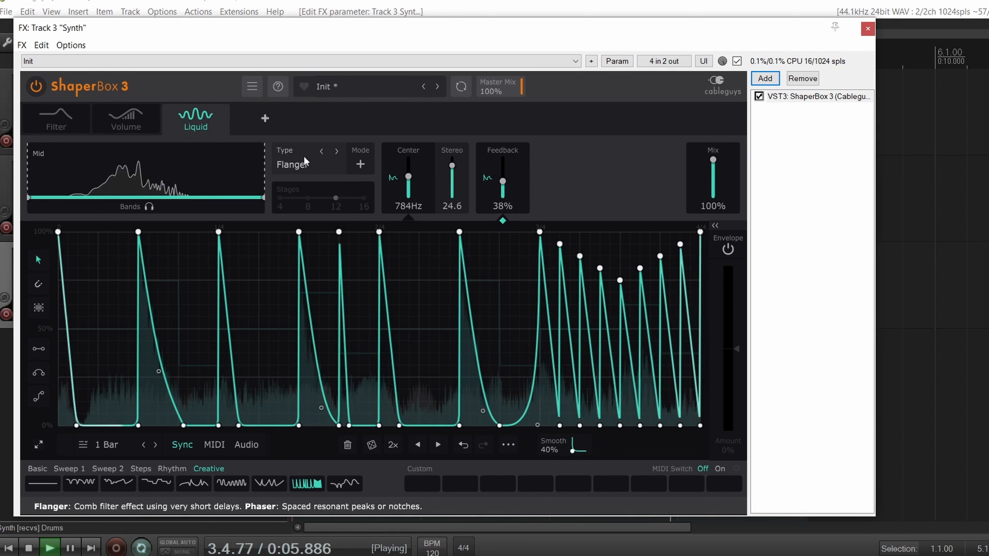
left_click(304, 160)
left_click(310, 213)
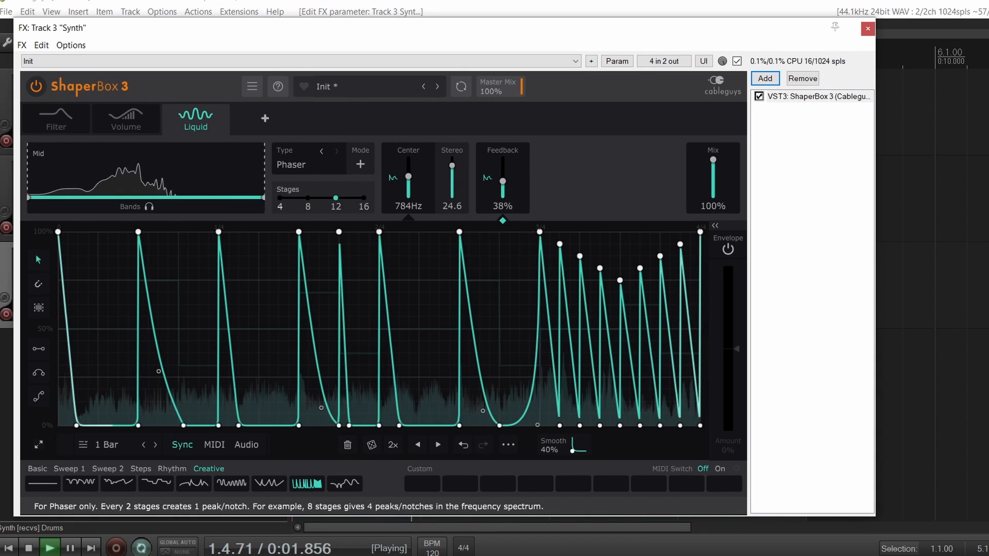
left_click(281, 199)
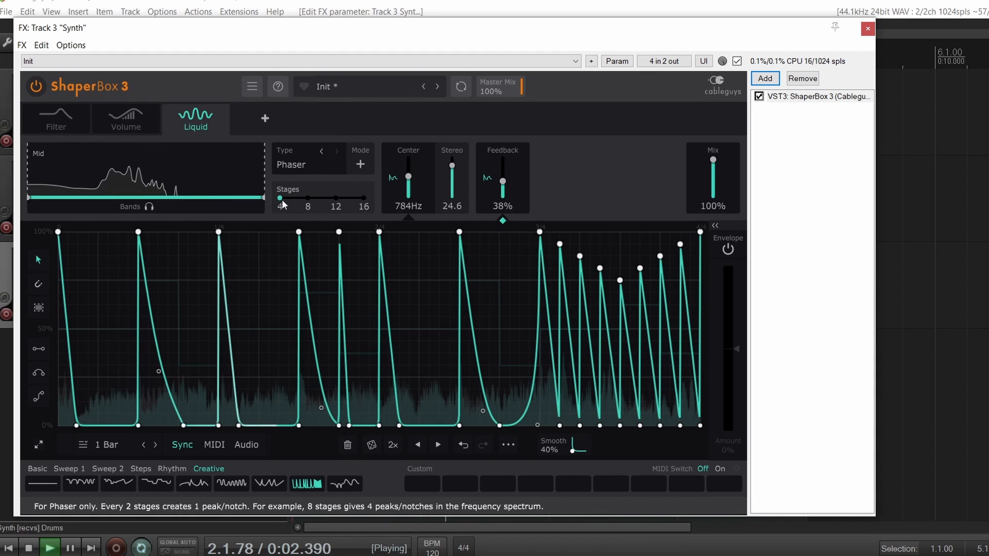
- Compare the Phaser's negative and positive modes, and adjust stereo to -0.29 and center to 683 Hz
left_click(362, 164)
left_click(362, 164)
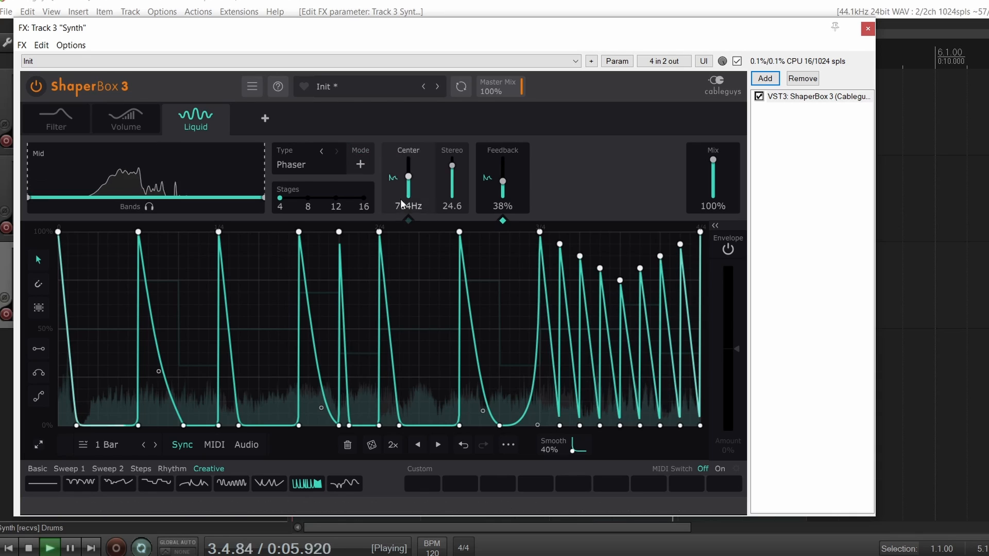
left_click_drag(453, 167, 409, 177)
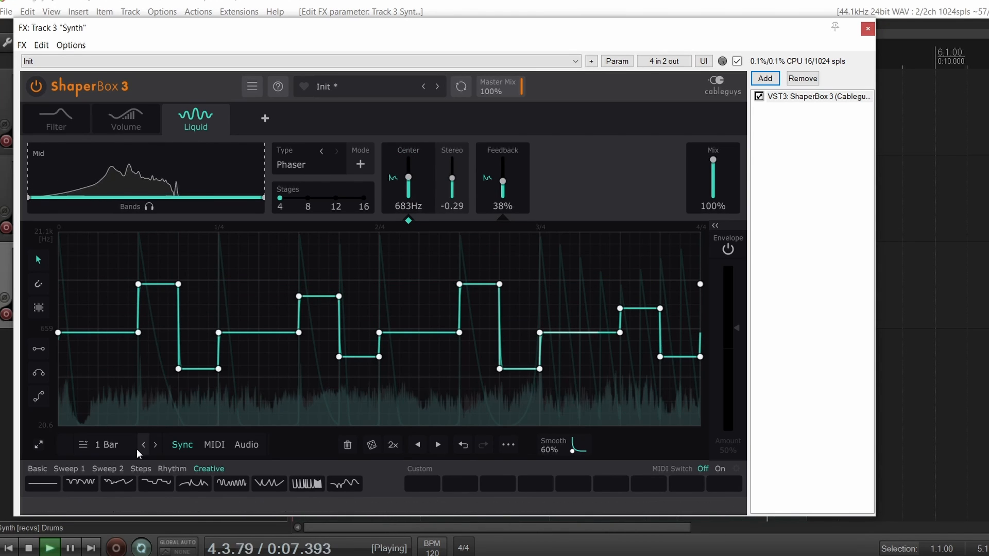
- Audition the second and third Sweep 1 waves in the Phaser's center modulation
left_click(72, 468)
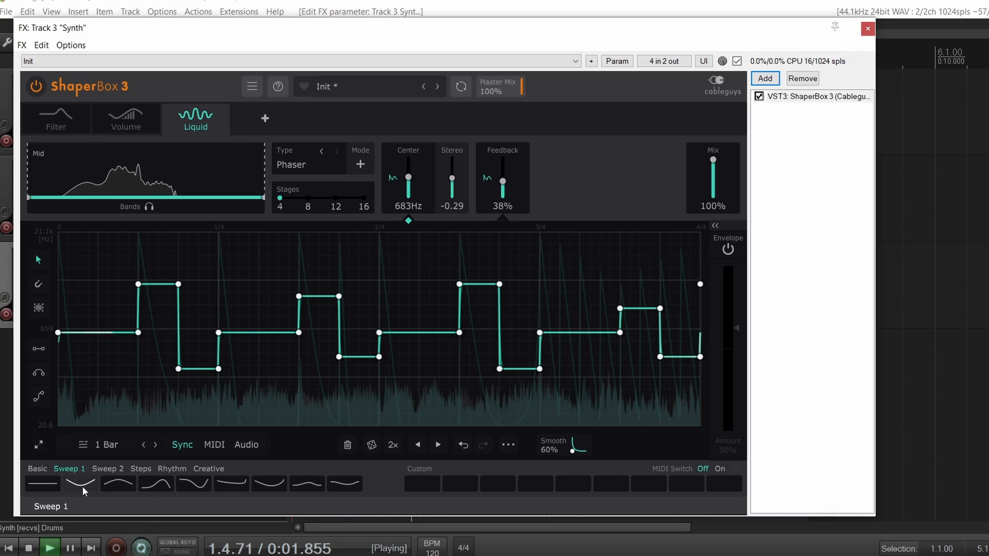
left_click(82, 484)
left_click(119, 485)
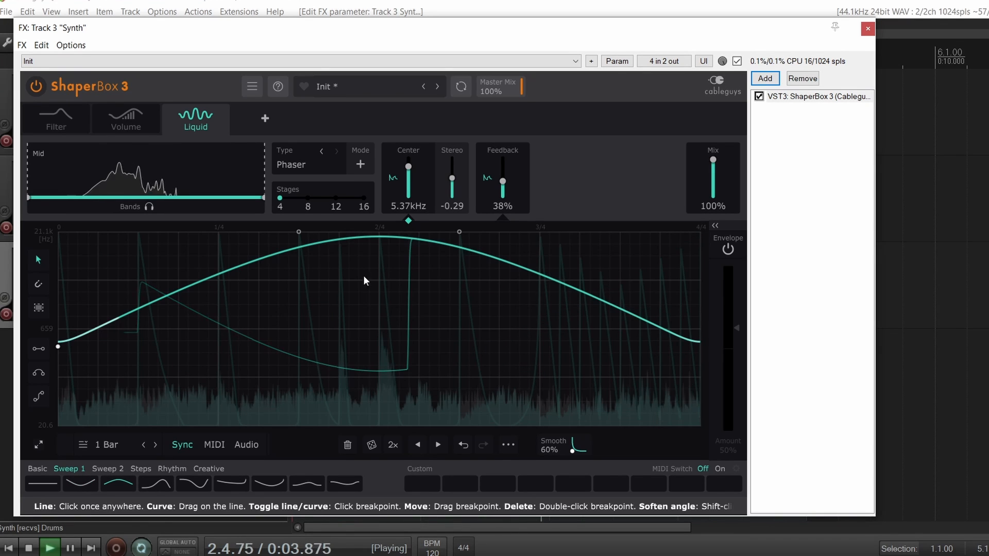
- Stop playback to switch the center modulation to Audio triggering, restart playback and open the global audio trigger settings
key("space")
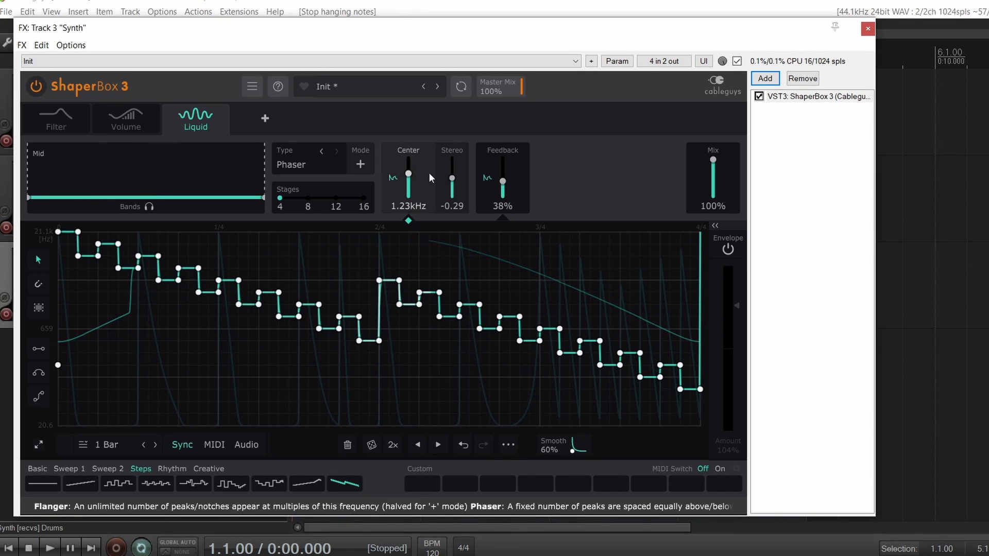
left_click(247, 444)
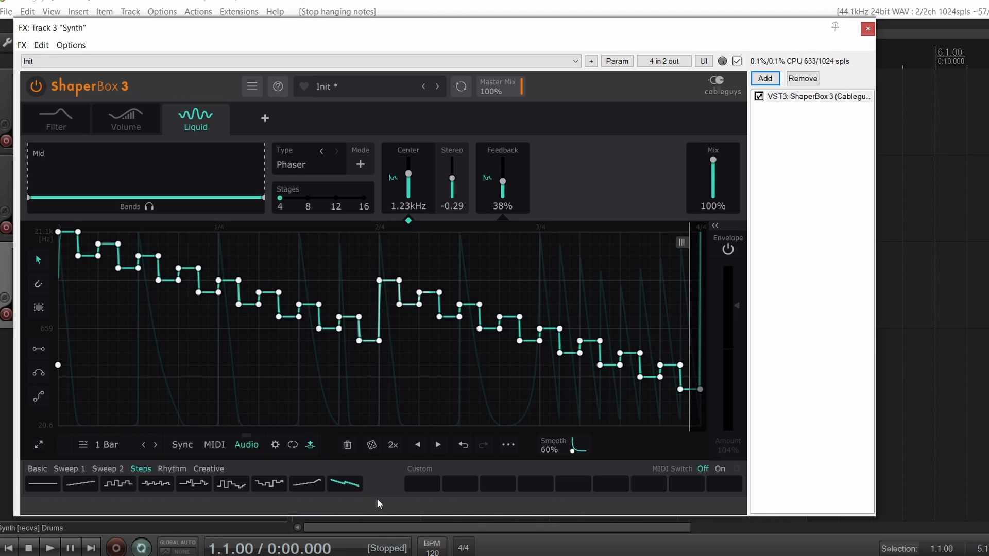
key("space")
left_click(276, 444)
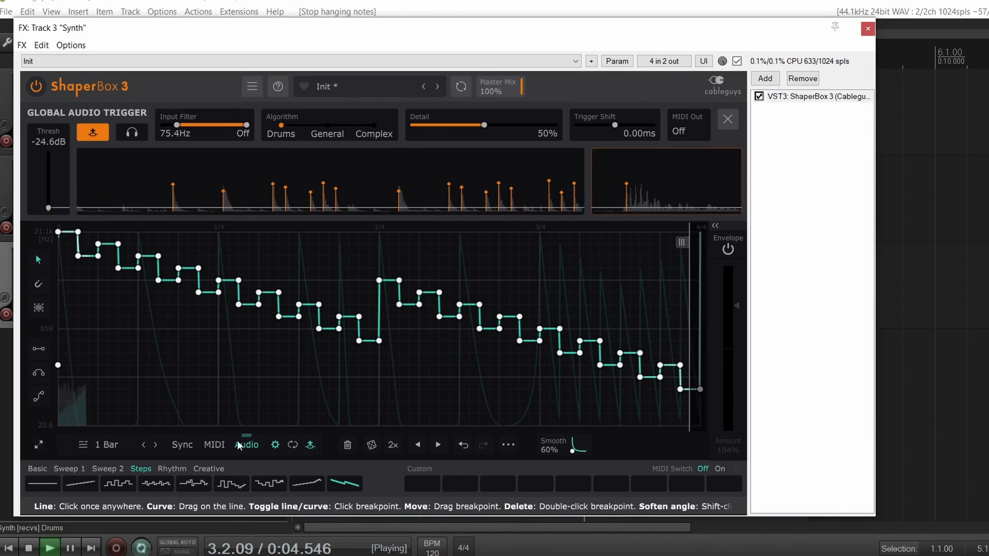
- Audition several Sweep 2 waves in the audio-triggered center modulation, keep the second one, and bring up the Sweep 1 waves
left_click(108, 469)
left_click(114, 485)
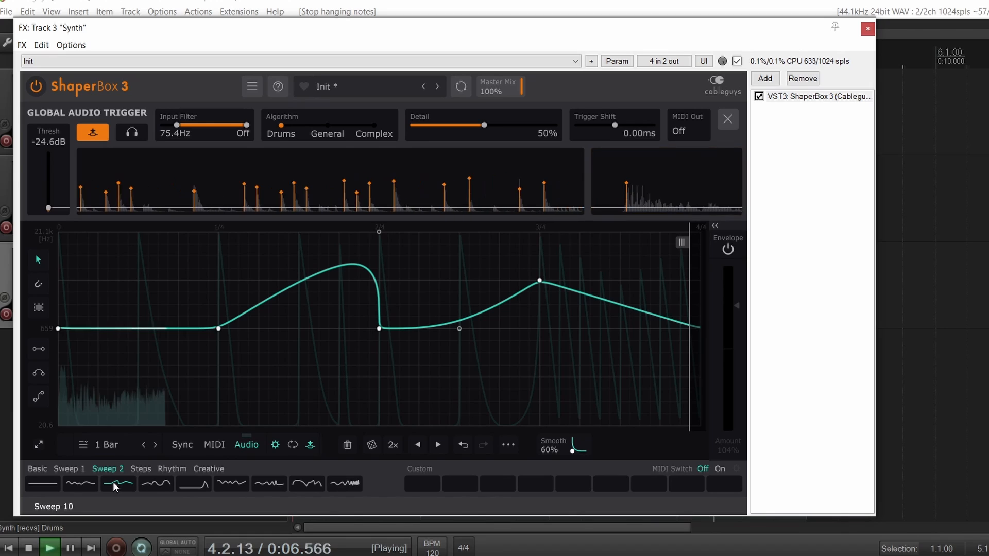
left_click(166, 486)
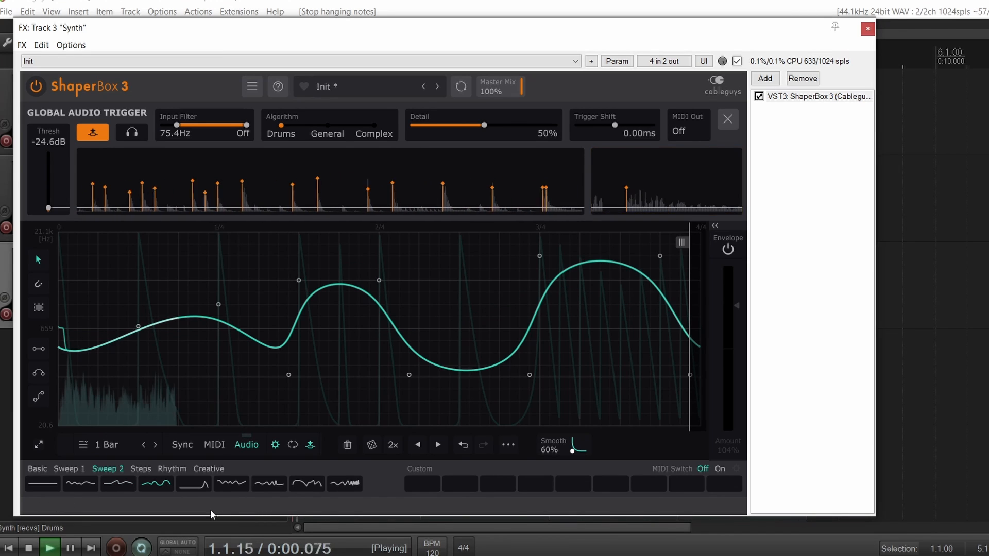
left_click(347, 487)
left_click(298, 487)
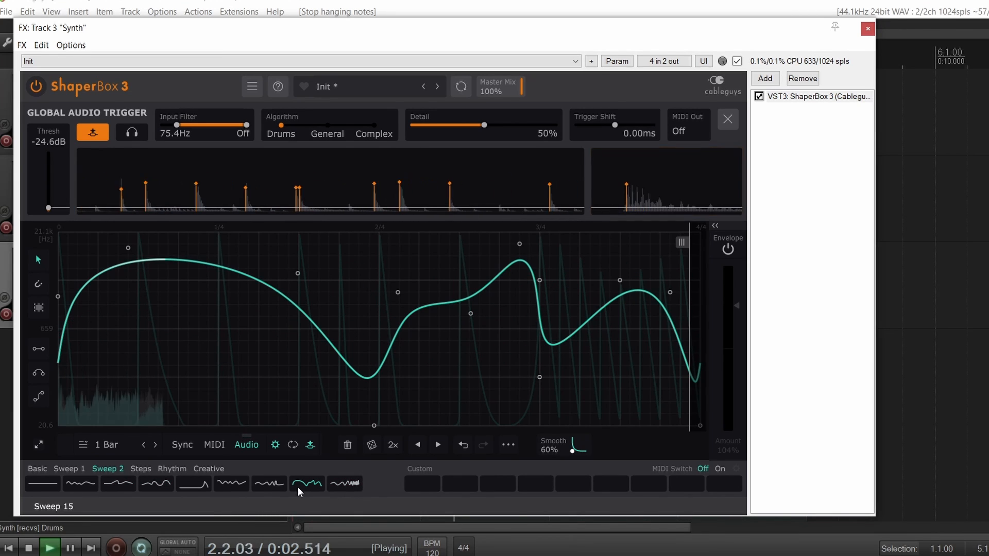
left_click(84, 485)
left_click(66, 468)
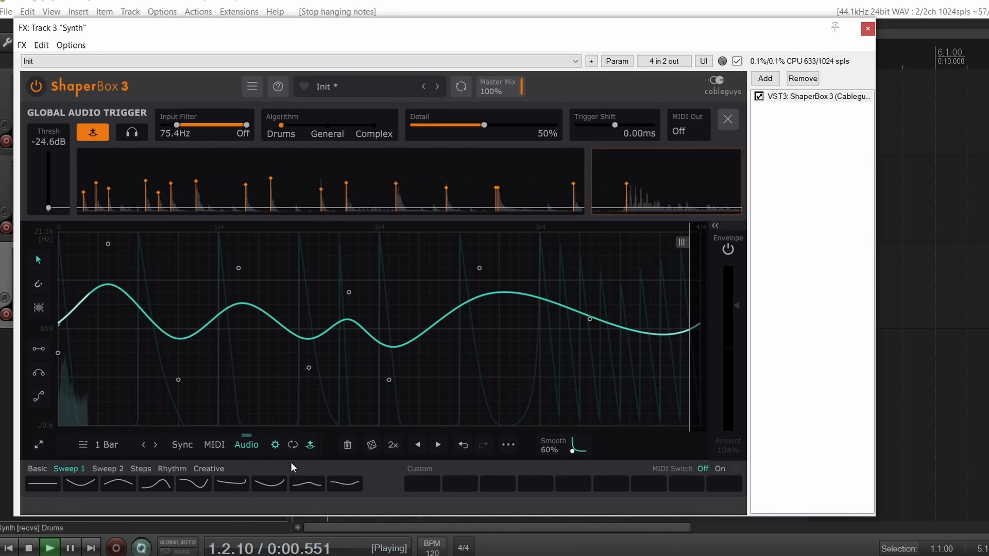
- Try the center modulation in Sync mode during playback and return it to Audio triggering
left_click(183, 448)
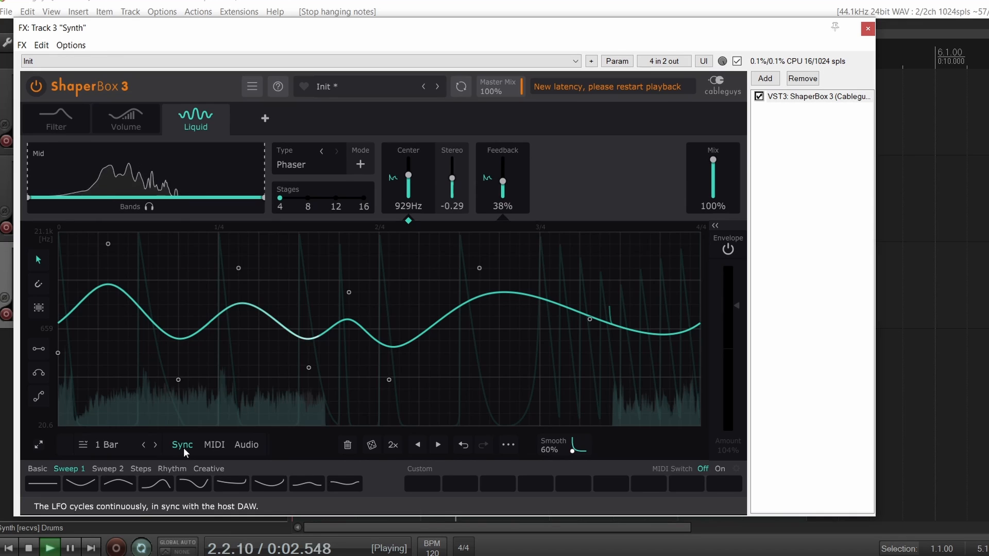
left_click(248, 446)
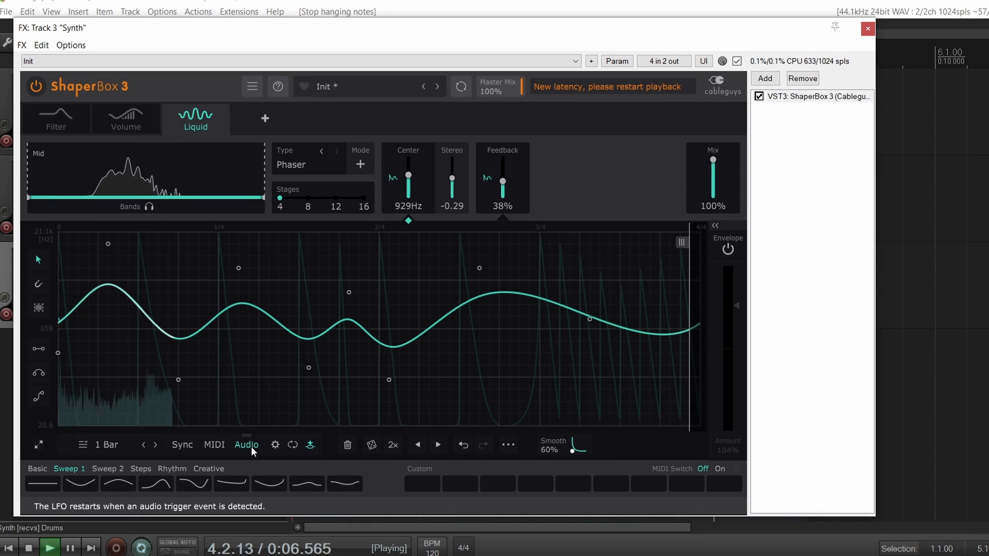
- Switch the Liquid shaper from Phaser to Flanger, listen to it with the audio-triggered center modulation, and stop playback
left_click(321, 166)
left_click(311, 201)
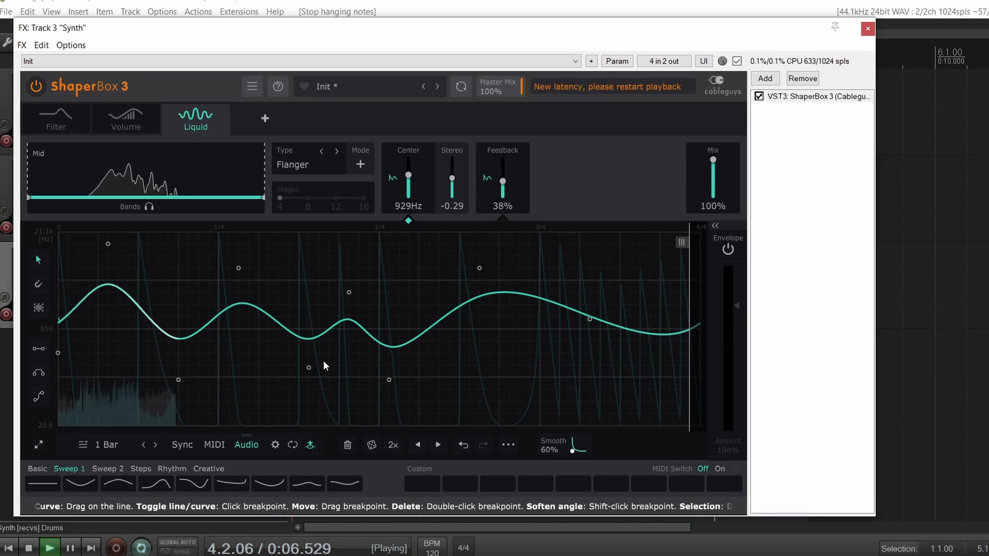
key("space")
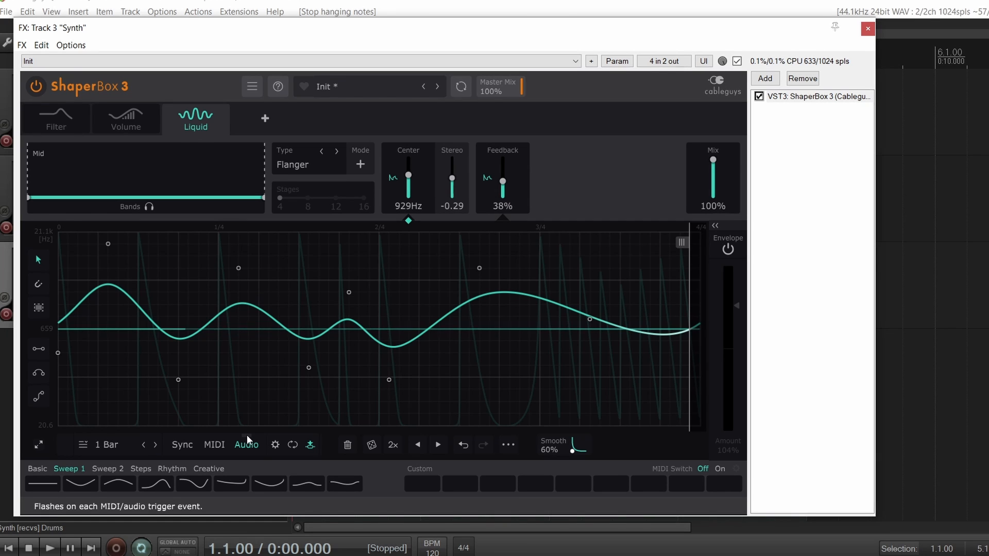
- Add the Drive shaper to the chain, remove it again, and close the list of shapers and tools
left_click(265, 118)
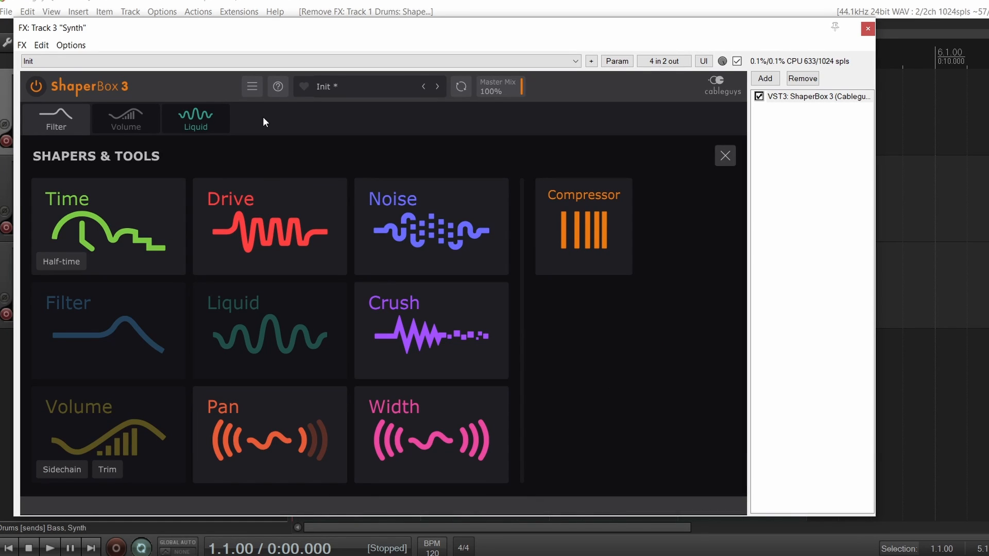
left_click(267, 214)
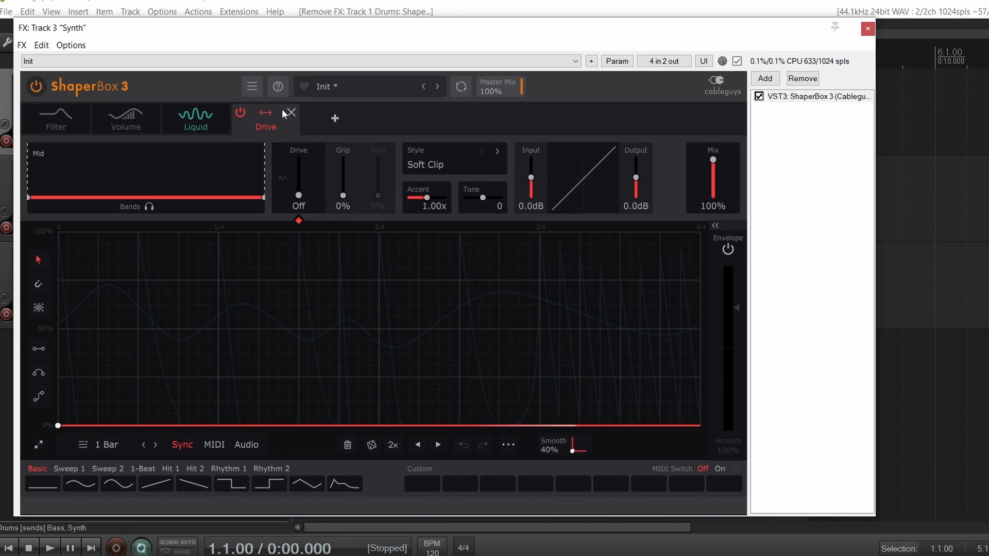
left_click(290, 113)
left_click(283, 120)
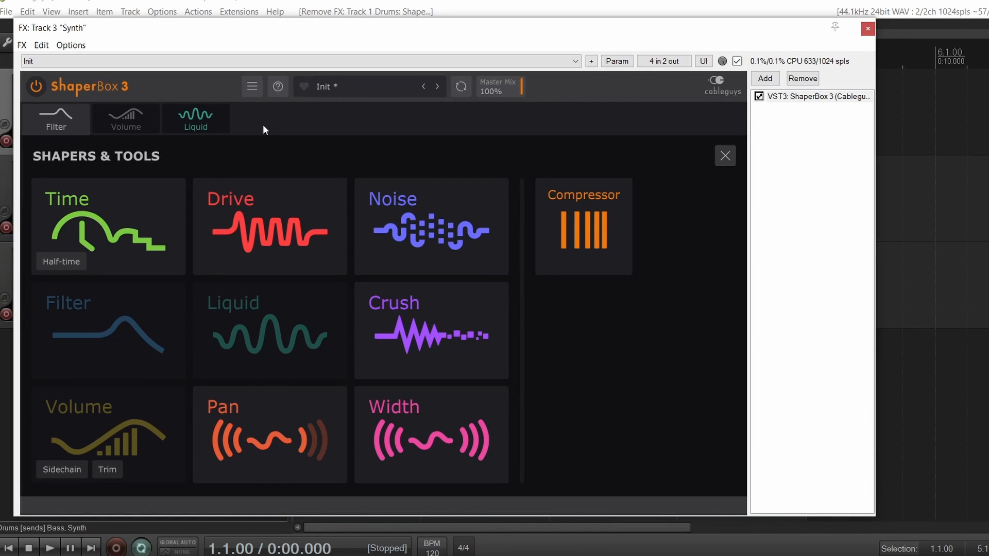
left_click(725, 156)
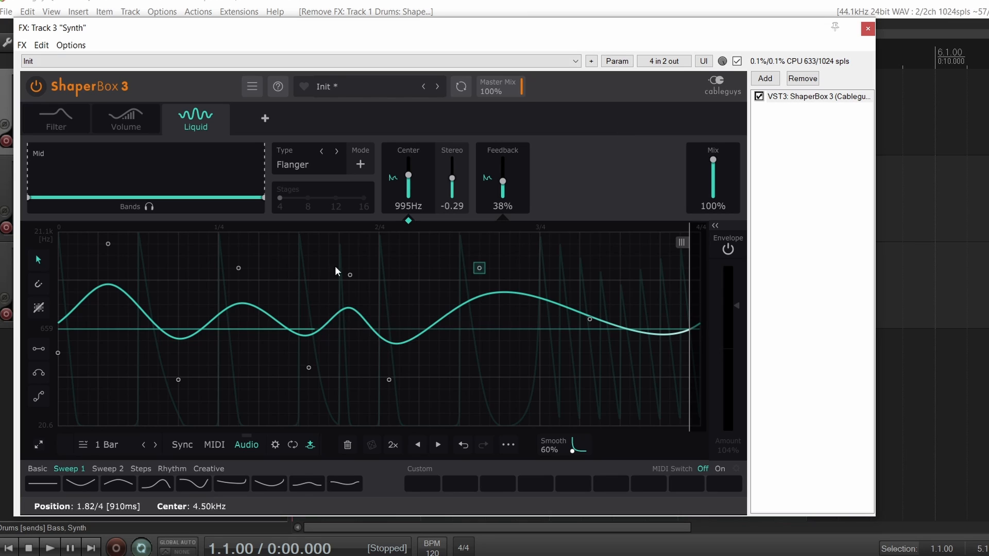
- Select the three breakpoints around the middle of the Flanger's center curve and shift them slightly earlier in the bar
left_click_drag(334, 253, 542, 389)
left_click_drag(457, 323, 410, 320)
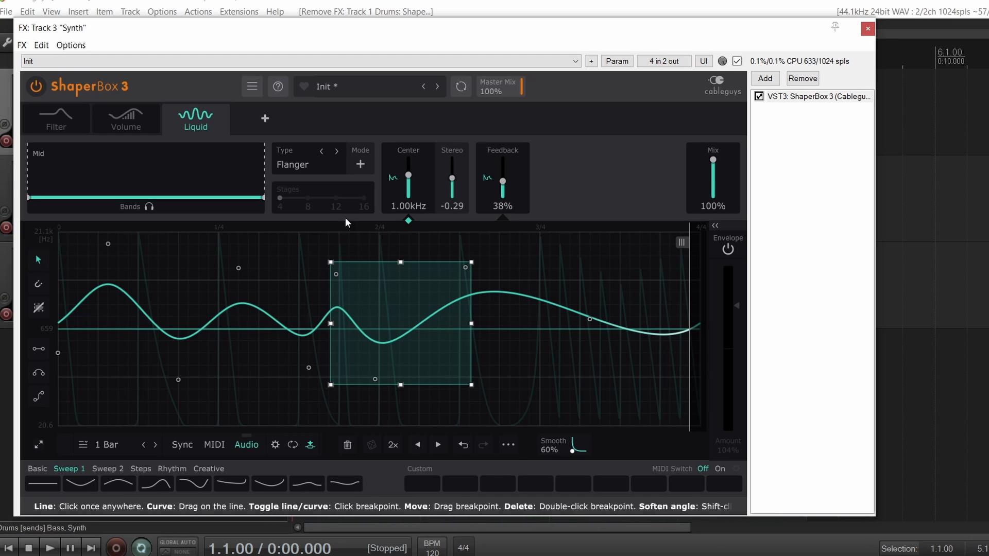
- Review the Filter shaper's audio-triggered cutoff curve and open the overview of available shapers and tools
mouse_move(68, 125)
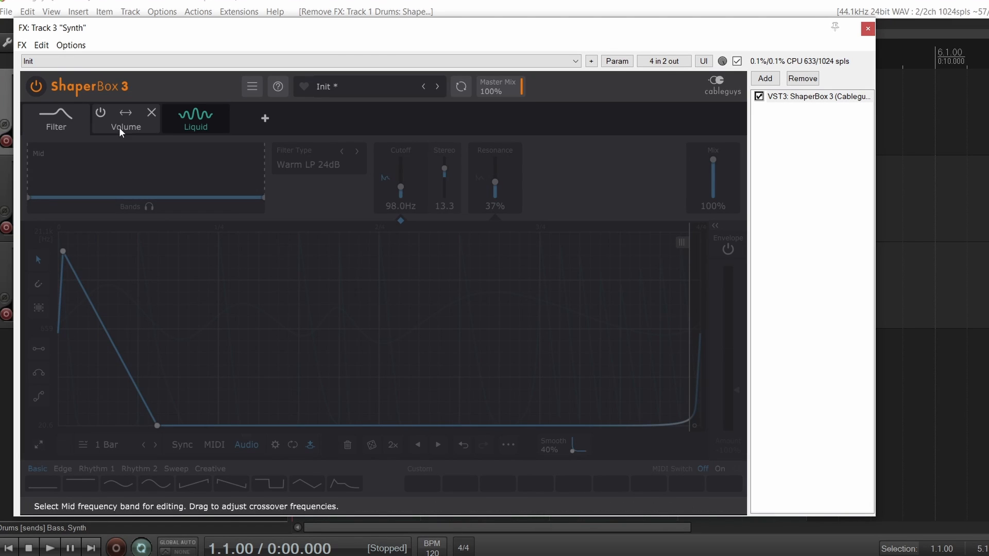
left_click(56, 123)
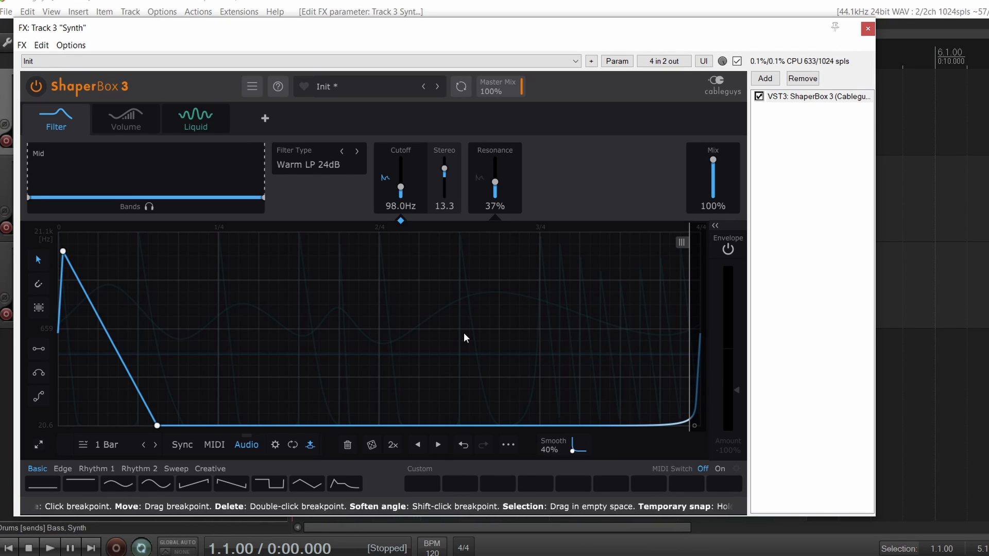
left_click(271, 124)
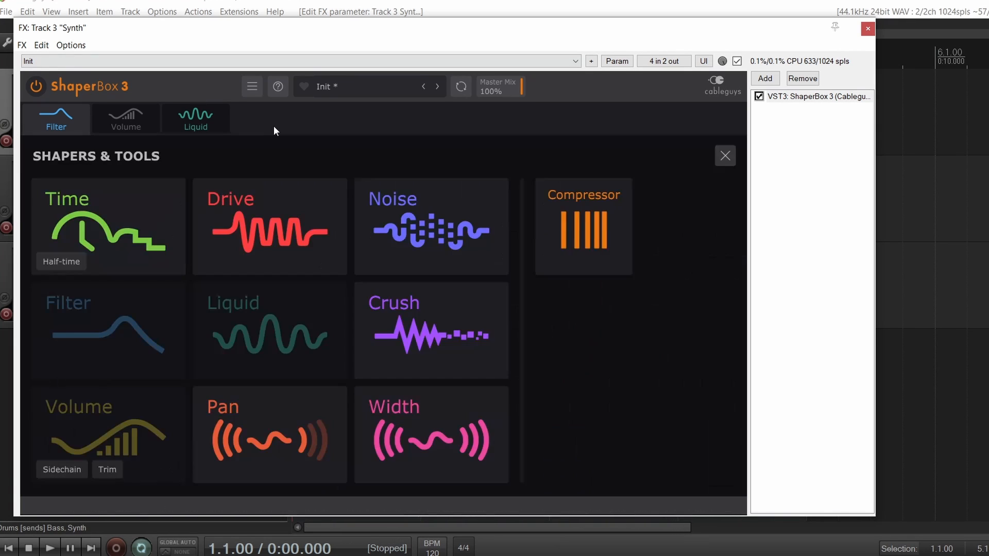